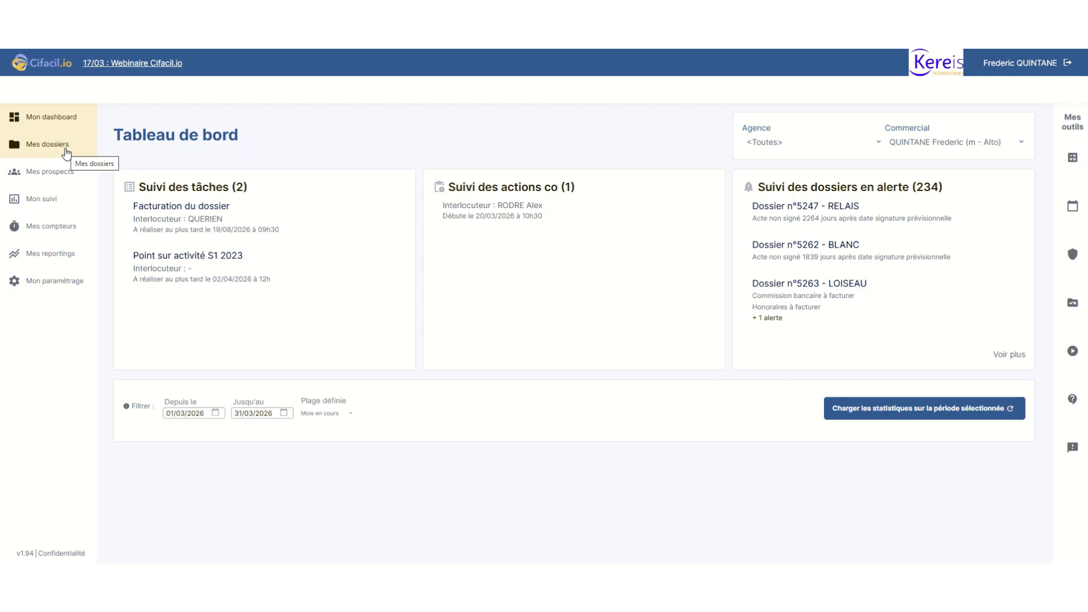
From the dossiers list, start a new Particulier dossier with the project type Assurance seule, and abandon it without saving
{"action": "left_click", "coordinate": [67, 152]}
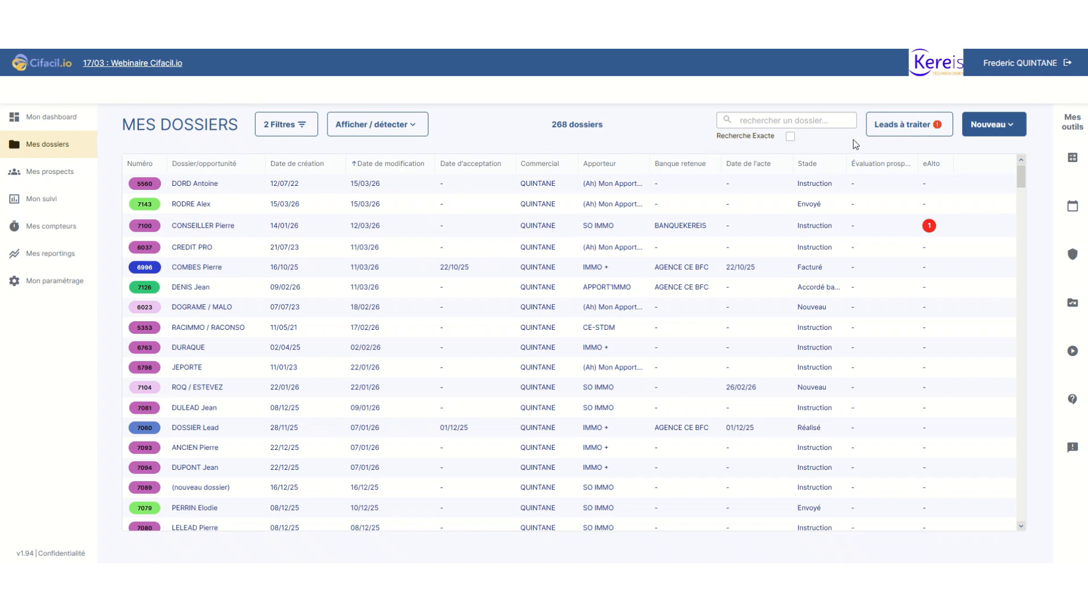
{"action": "left_click", "coordinate": [992, 125]}
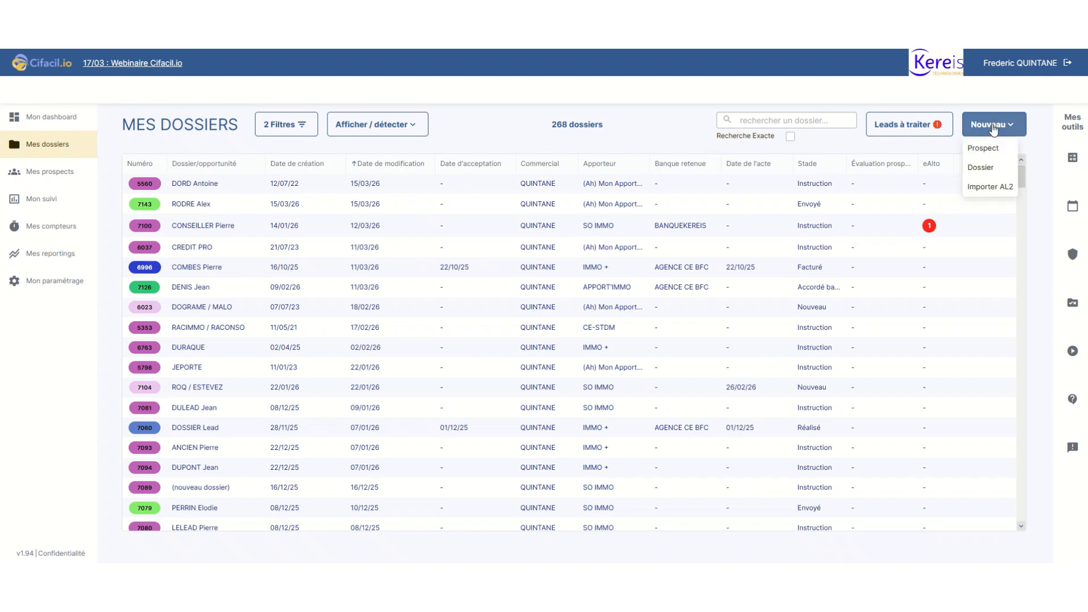
{"action": "left_click", "coordinate": [980, 168]}
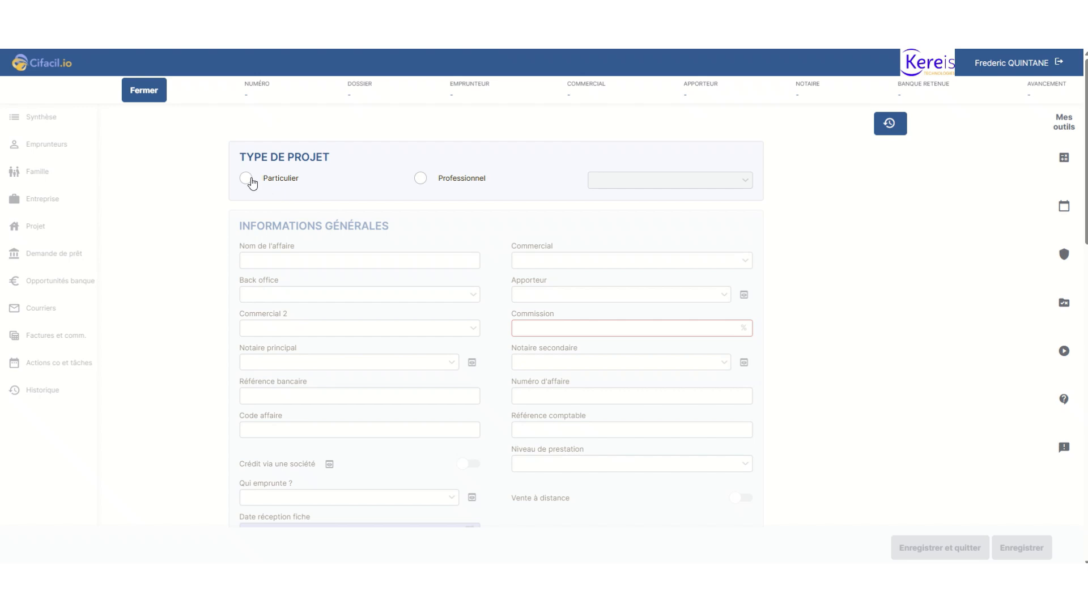
{"action": "left_click", "coordinate": [637, 182]}
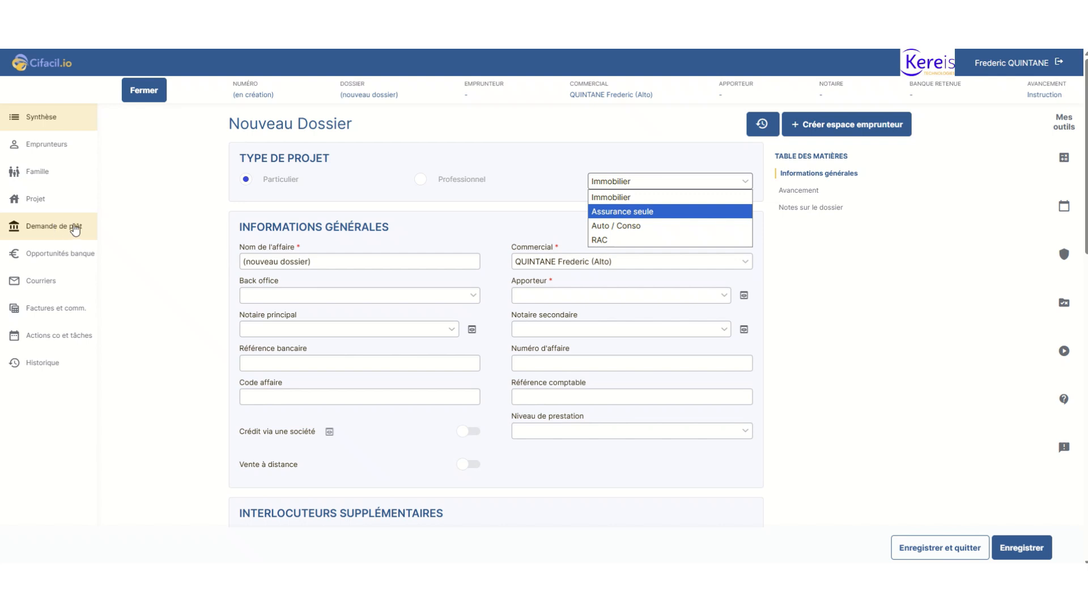
{"action": "left_click", "coordinate": [622, 212]}
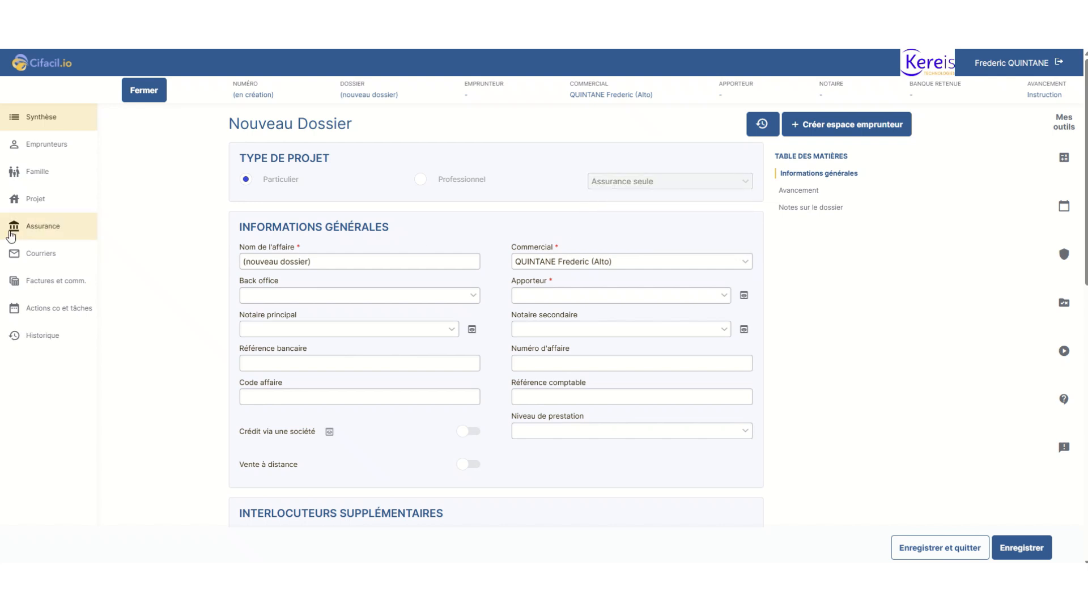
{"action": "left_click", "coordinate": [144, 93]}
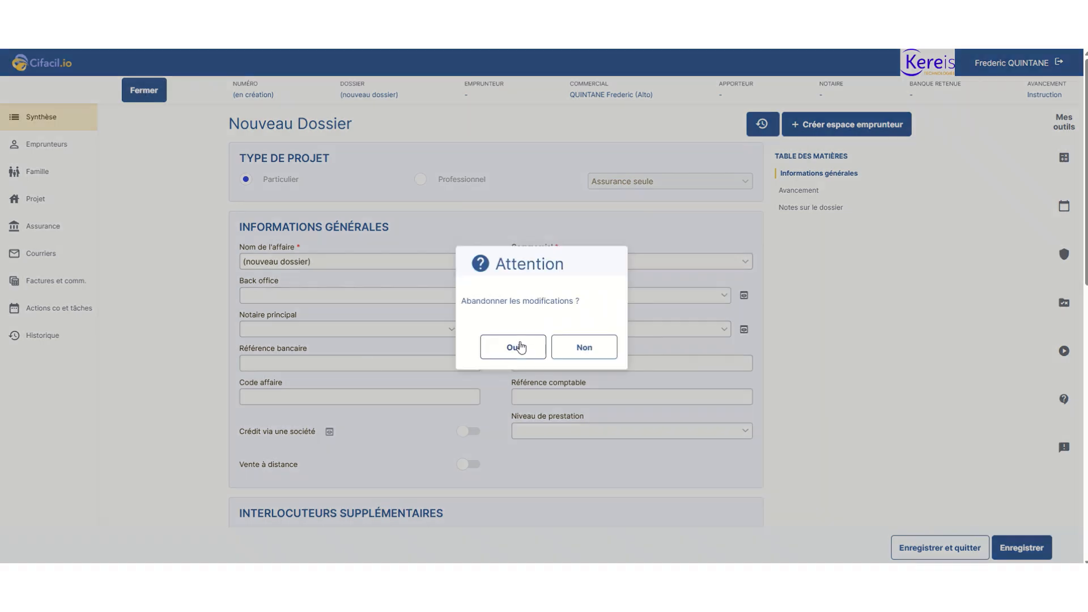
{"action": "left_click", "coordinate": [513, 348]}
Start a new Particulier prospect with the project type Assurance seule, and abandon it without saving
{"action": "left_click", "coordinate": [993, 124]}
{"action": "left_click", "coordinate": [982, 148]}
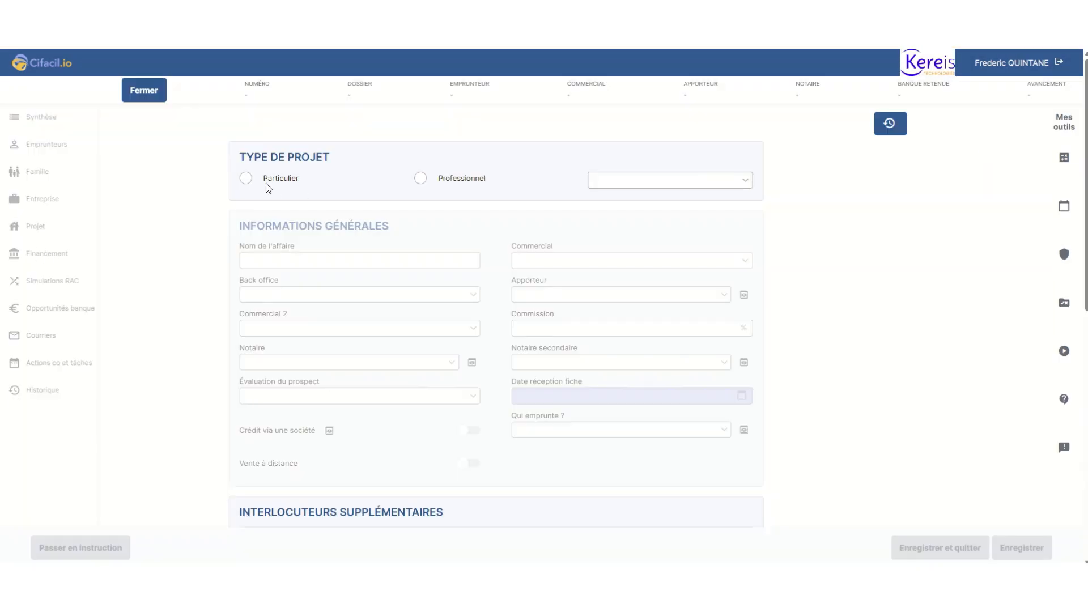
{"action": "left_click", "coordinate": [245, 179]}
{"action": "left_click", "coordinate": [602, 187]}
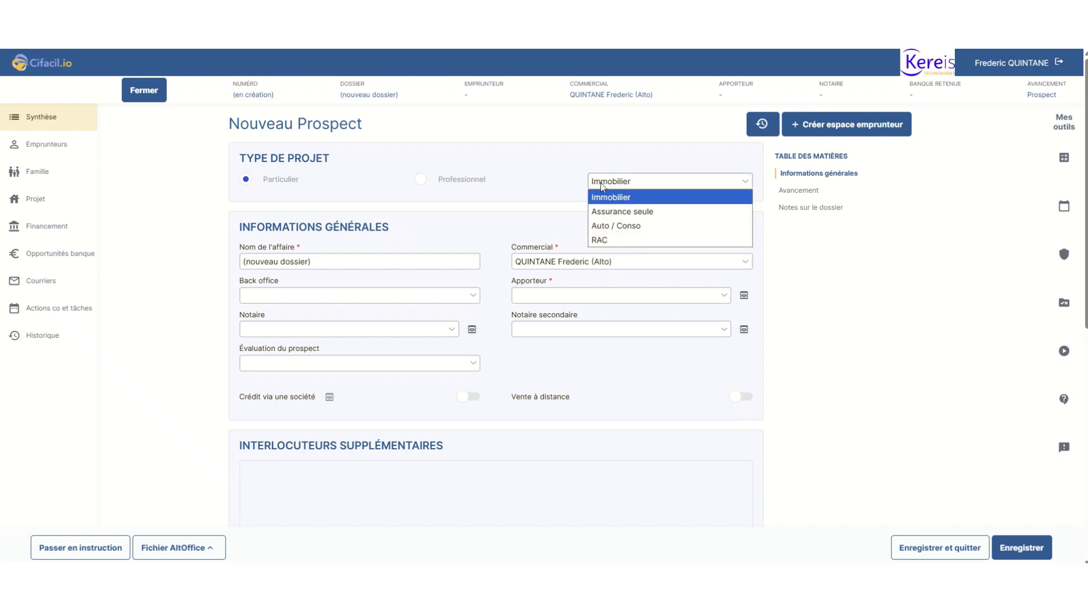
{"action": "left_click", "coordinate": [613, 212]}
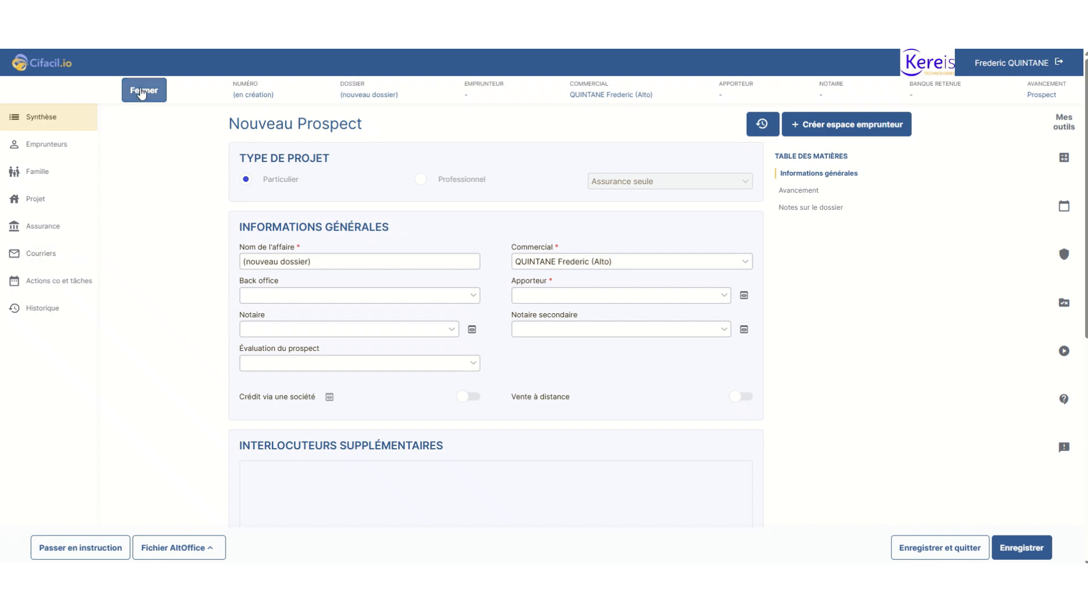
{"action": "left_click", "coordinate": [143, 91]}
{"action": "left_click", "coordinate": [512, 347]}
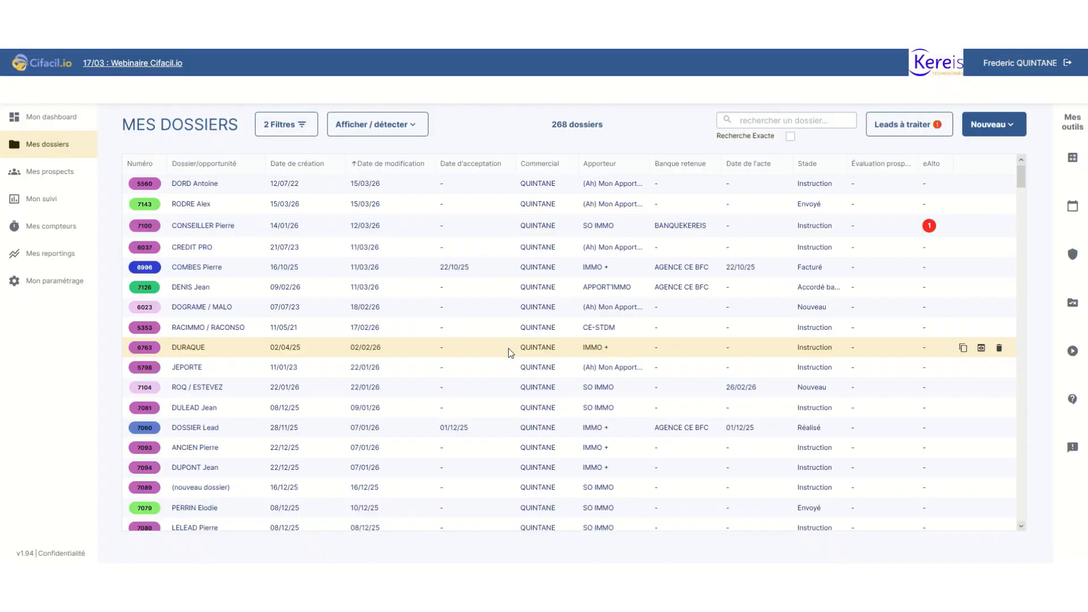
Open the dossier created on 15/03/26 and review the first borrower's identity, contact details and role
{"action": "left_click", "coordinate": [198, 207]}
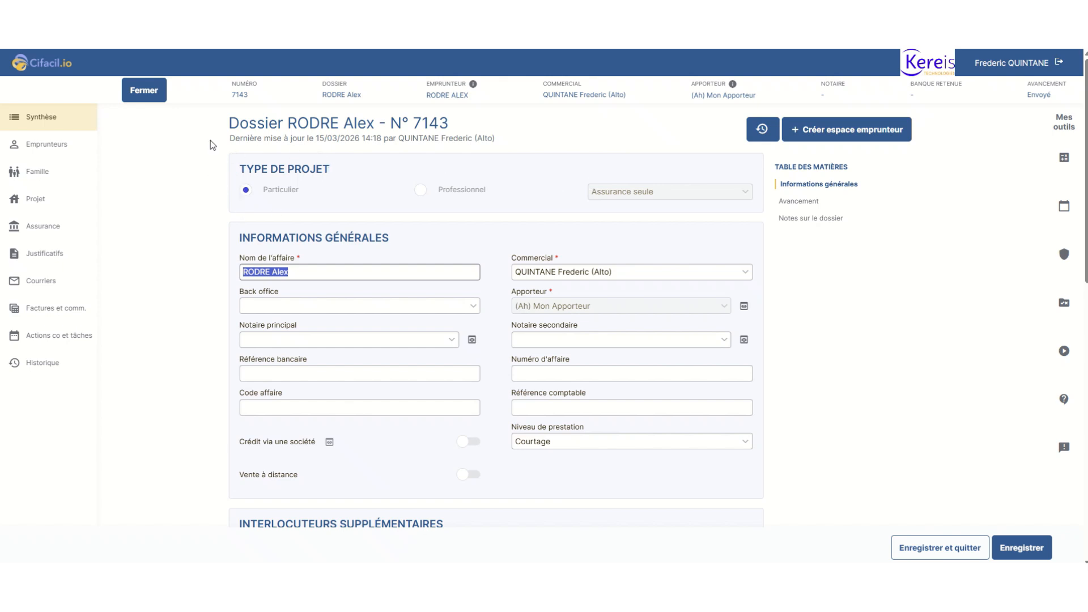
{"action": "left_click", "coordinate": [60, 148]}
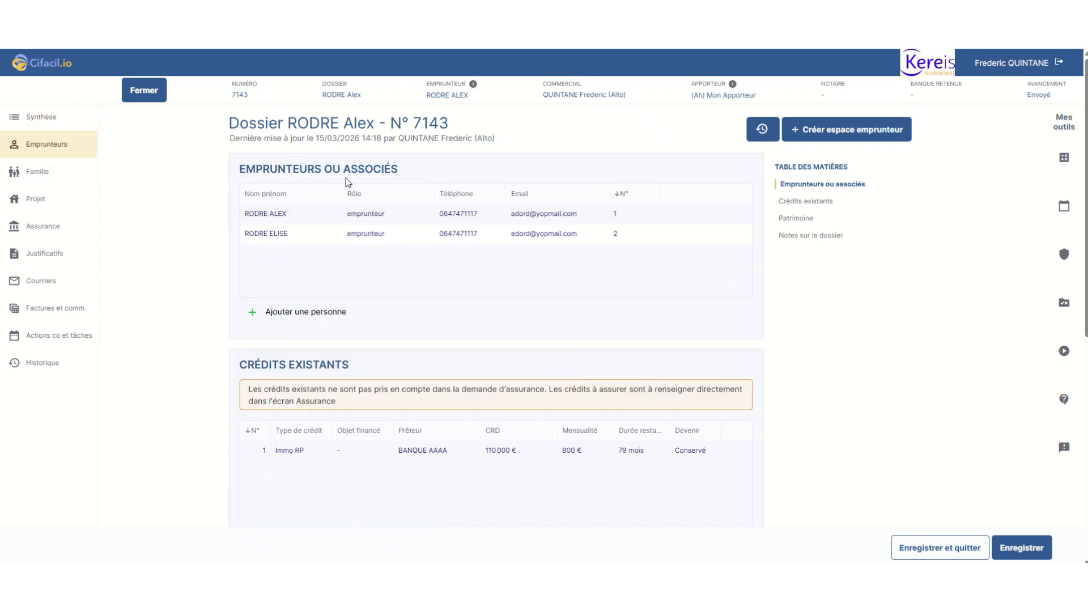
{"action": "left_click", "coordinate": [414, 215]}
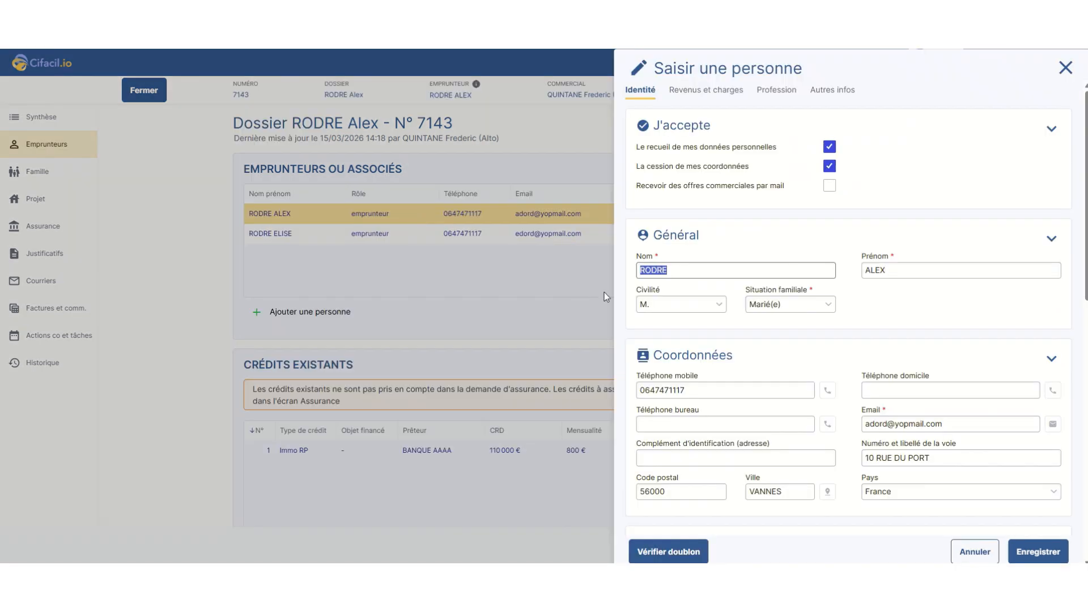
{"action": "scroll", "coordinate": [780, 321], "scroll_direction": "down", "scroll_amount": 3}
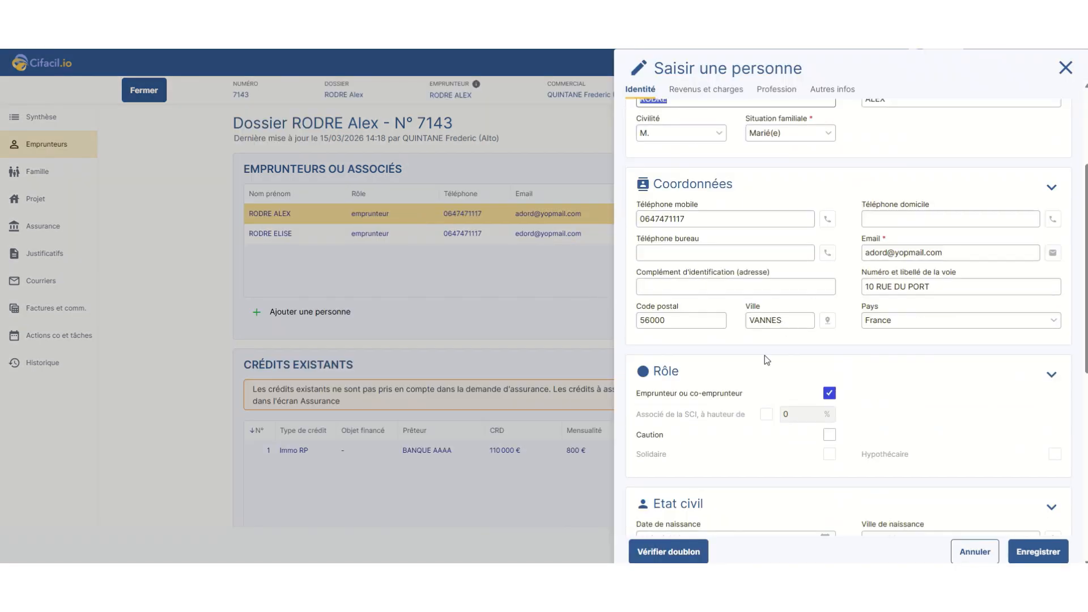
{"action": "scroll", "coordinate": [706, 214], "scroll_direction": "up", "scroll_amount": 3}
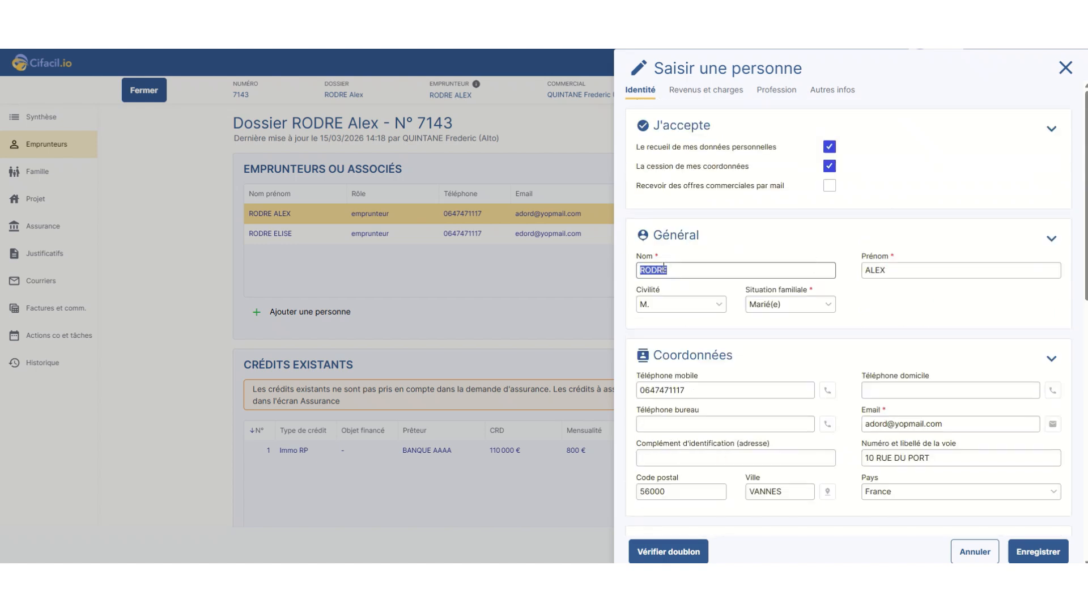
{"action": "left_click", "coordinate": [1066, 68]}
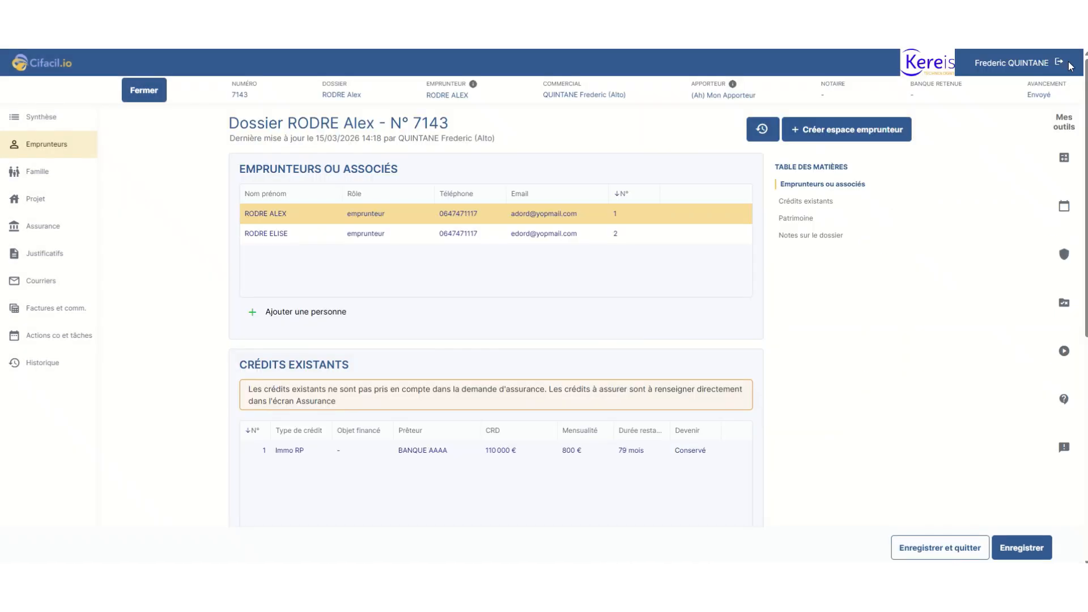
Read the notice about existing credits in the borrowers section, and view the dossier's project section
{"action": "scroll", "coordinate": [718, 290], "scroll_direction": "down", "scroll_amount": 2}
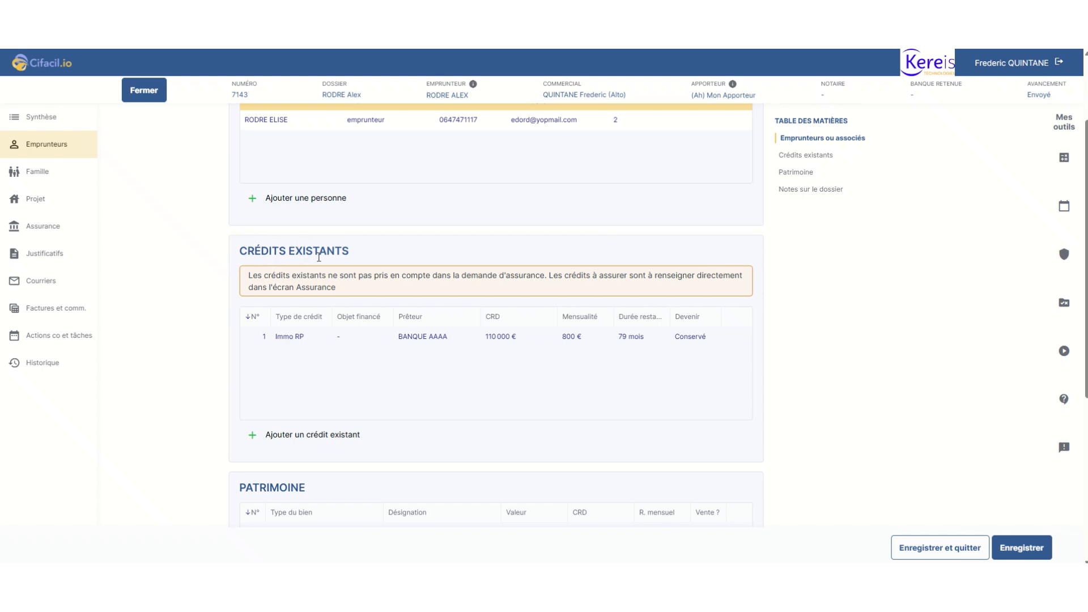
{"action": "left_click_drag", "start_coordinate": [549, 275], "coordinate": [750, 278]}
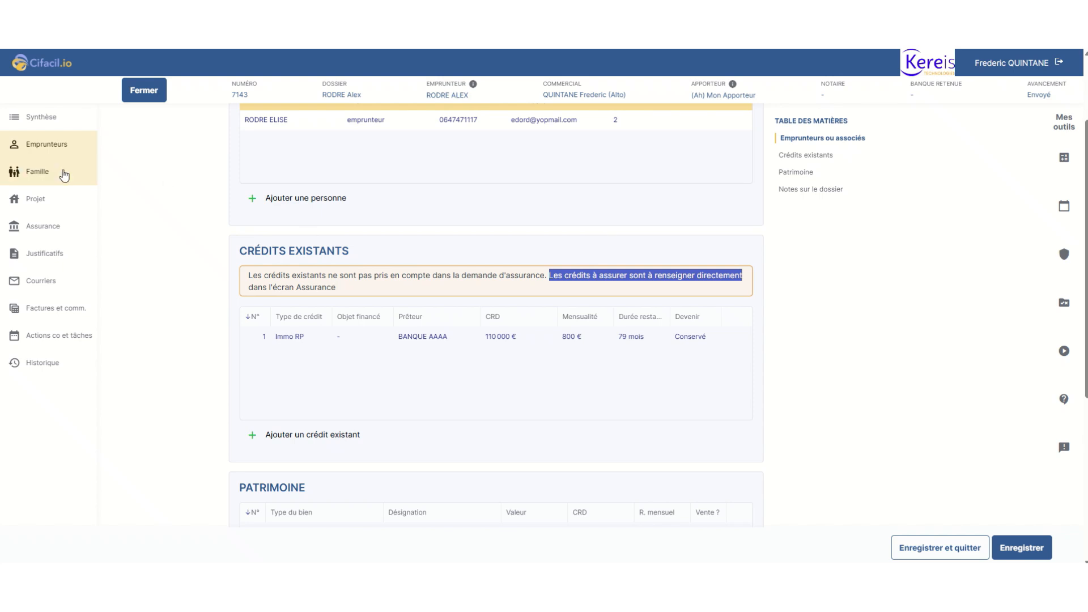
{"action": "left_click", "coordinate": [36, 201]}
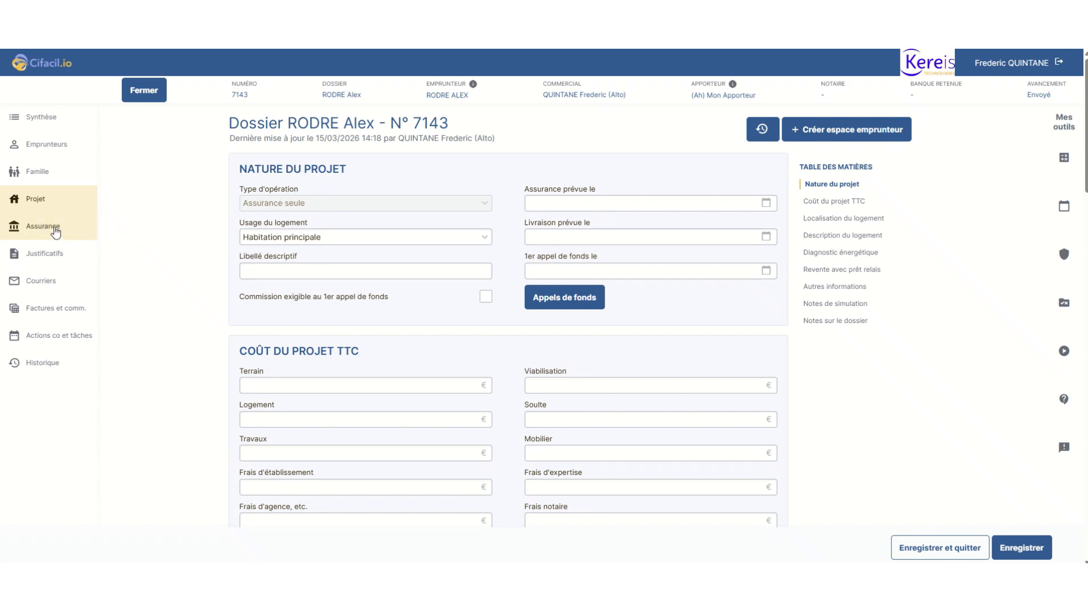
Start a new insurance request in the dossier without duplicating the selected one, and look through its sections
{"action": "left_click", "coordinate": [55, 230]}
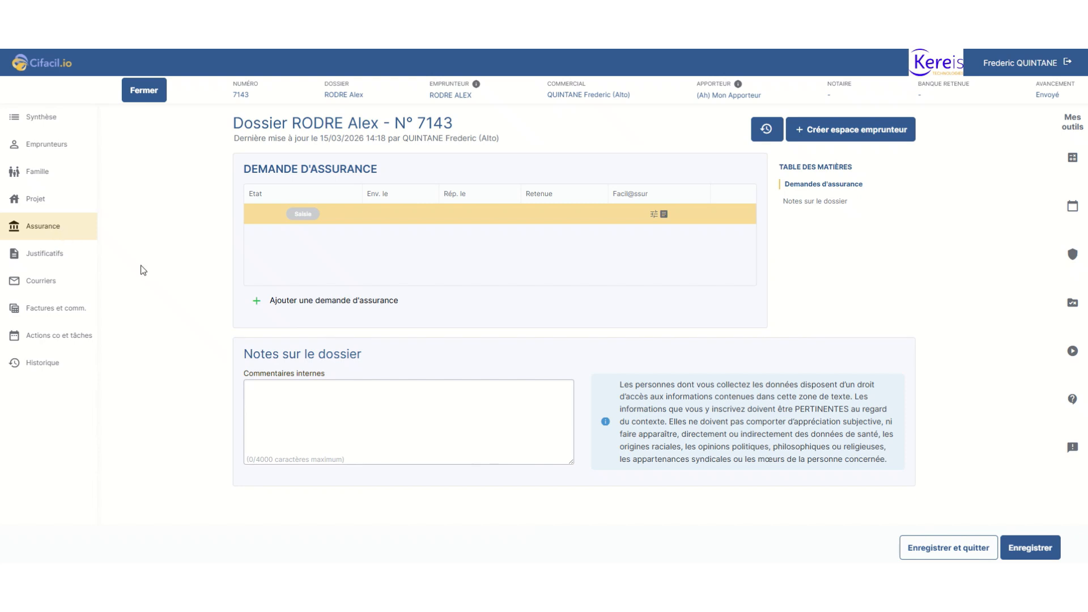
{"action": "left_click", "coordinate": [368, 306]}
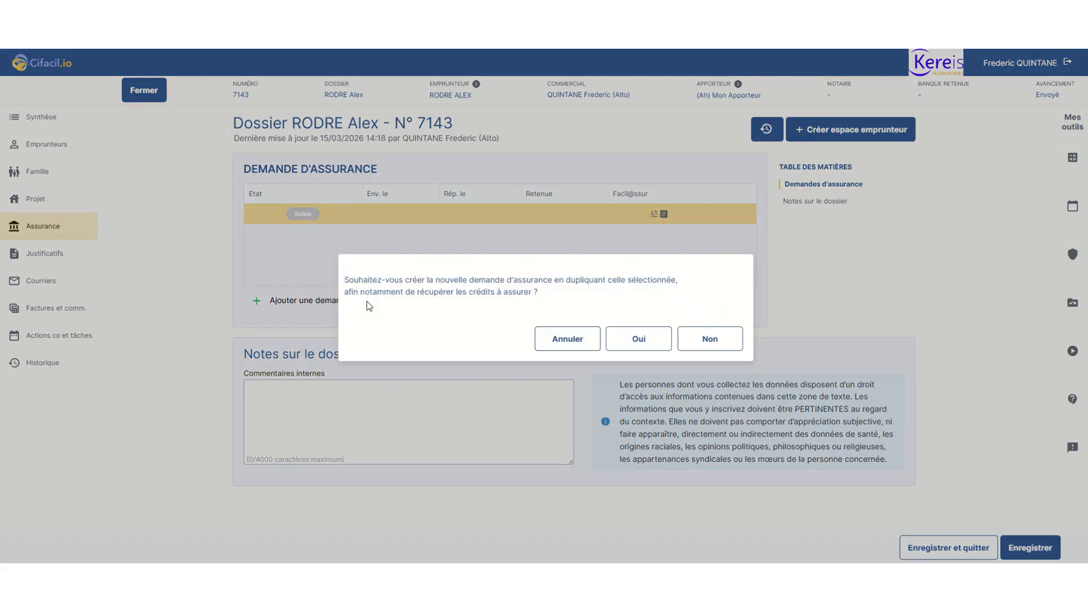
{"action": "left_click", "coordinate": [704, 341]}
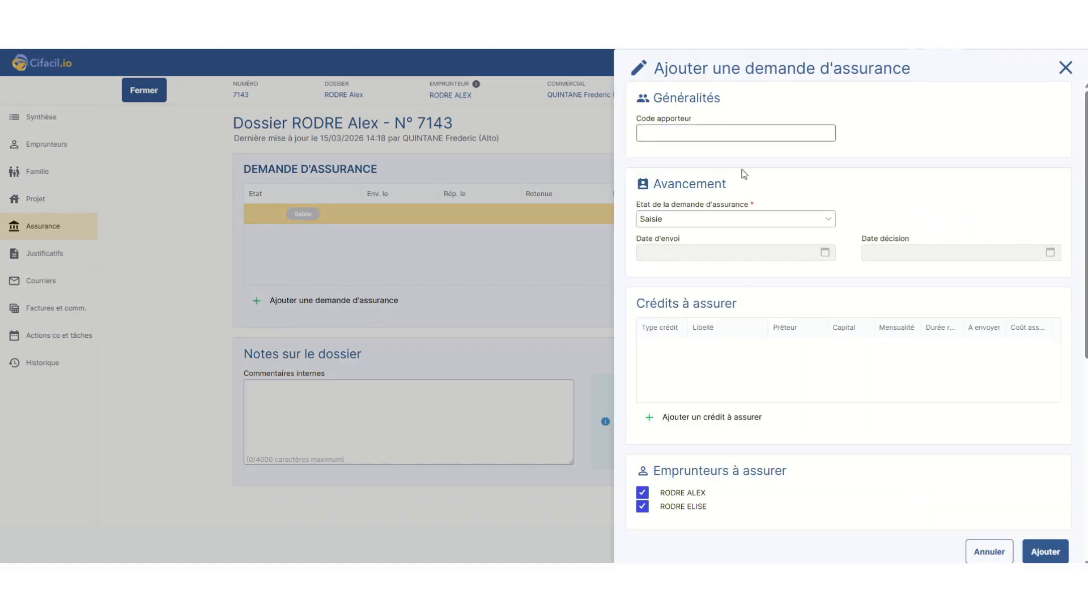
{"action": "left_click", "coordinate": [753, 205]}
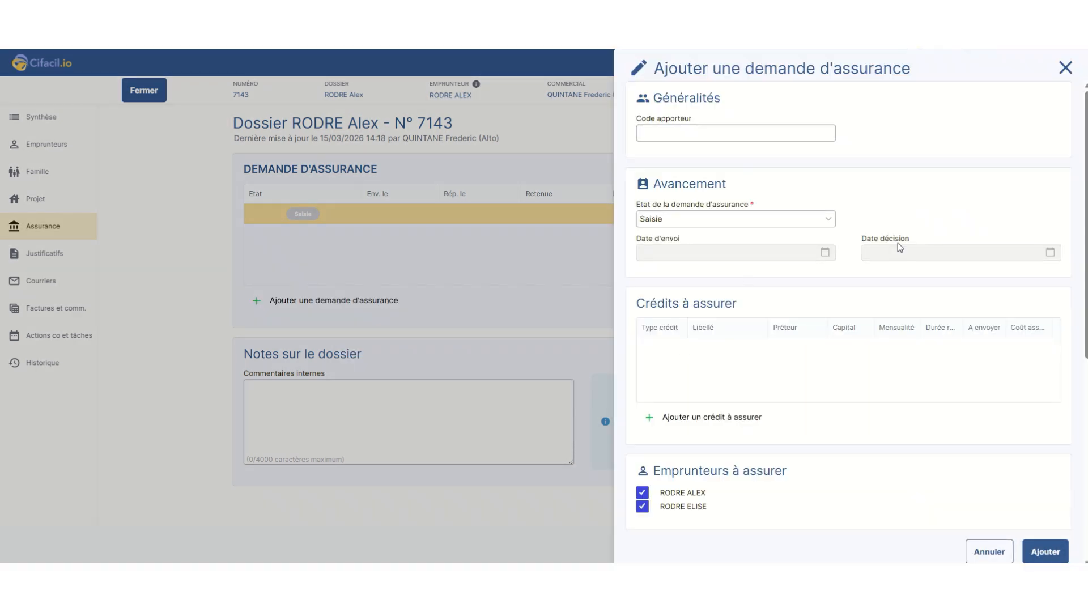
{"action": "scroll", "coordinate": [897, 242], "scroll_direction": "down", "scroll_amount": 3}
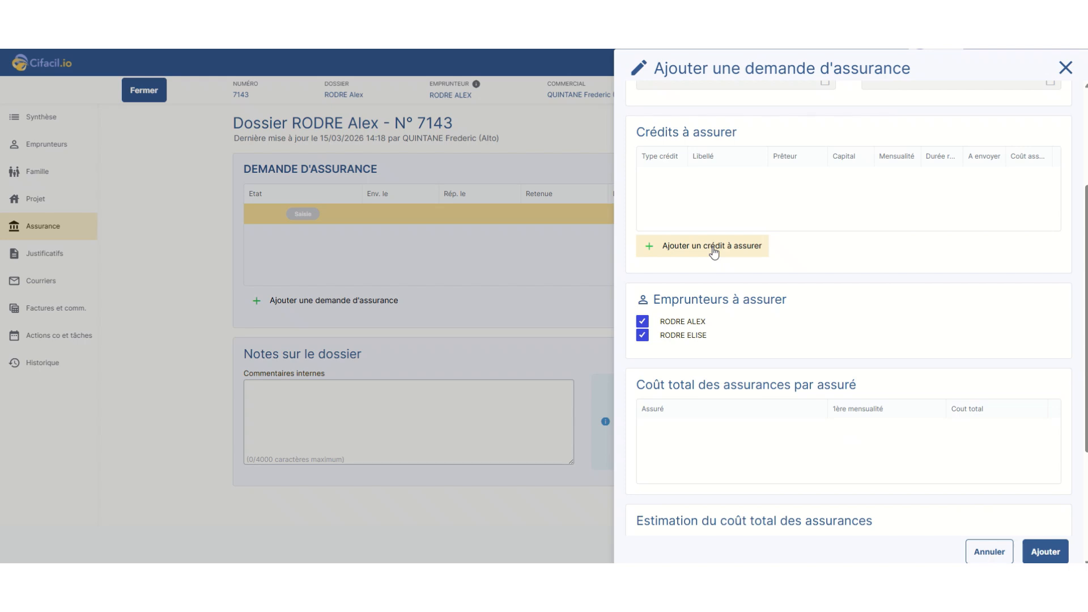
Examine the blank form for a credit to insure, including its repayment tiers and insurances, and cancel the new insurance request
{"action": "left_click", "coordinate": [713, 249]}
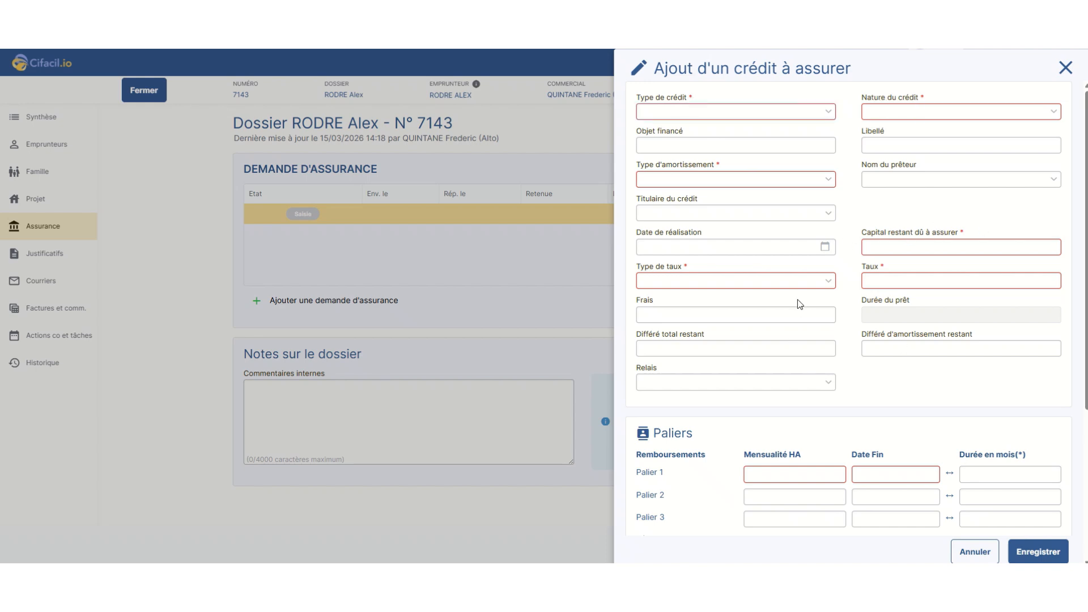
{"action": "scroll", "coordinate": [799, 298], "scroll_direction": "down", "scroll_amount": 3}
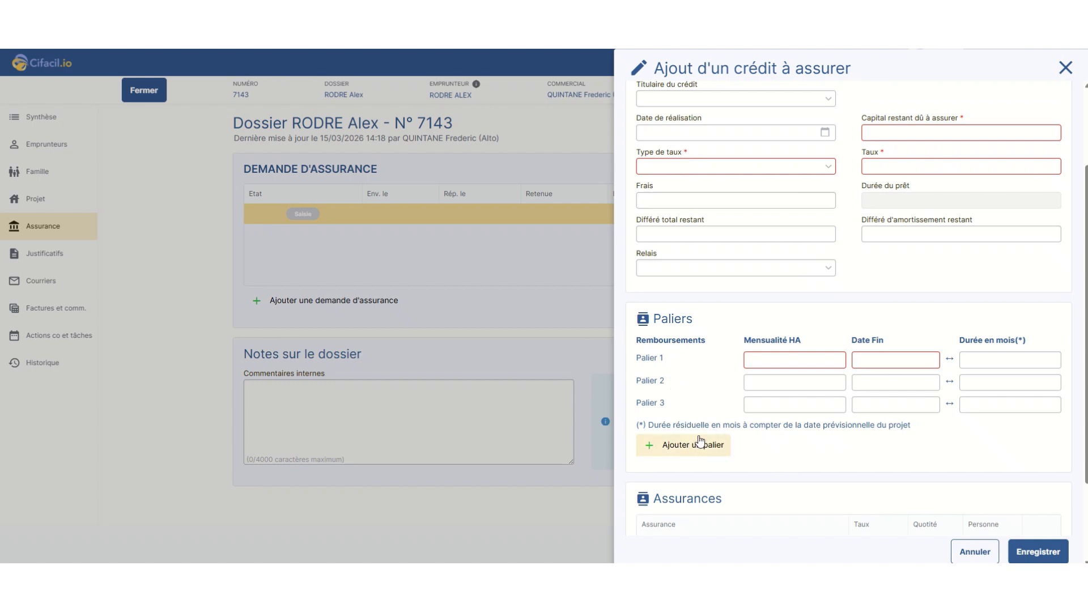
{"action": "scroll", "coordinate": [727, 391], "scroll_direction": "down", "scroll_amount": 1}
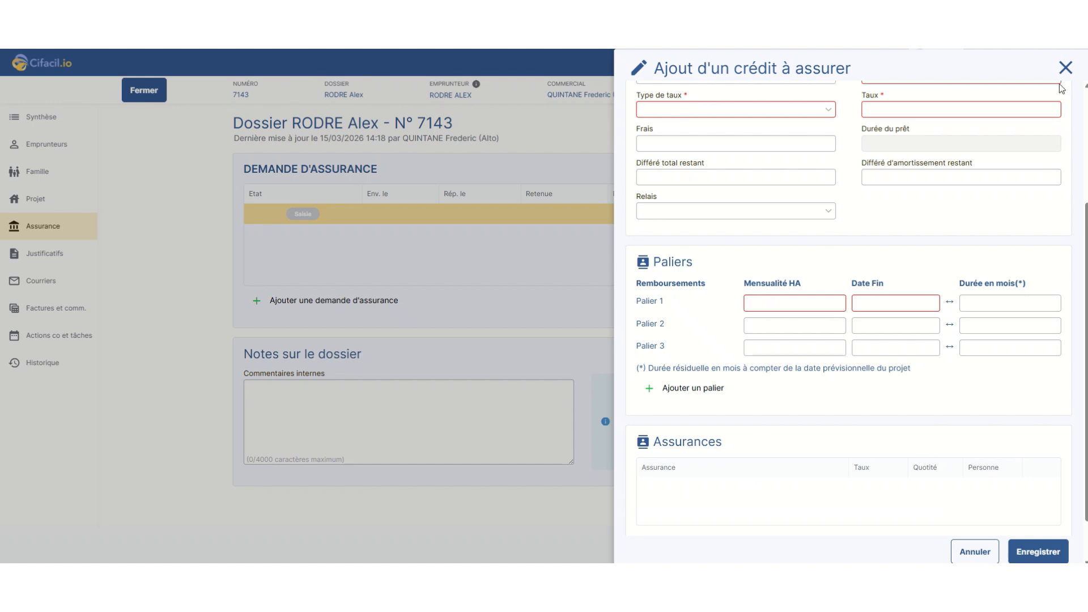
{"action": "left_click", "coordinate": [1066, 69]}
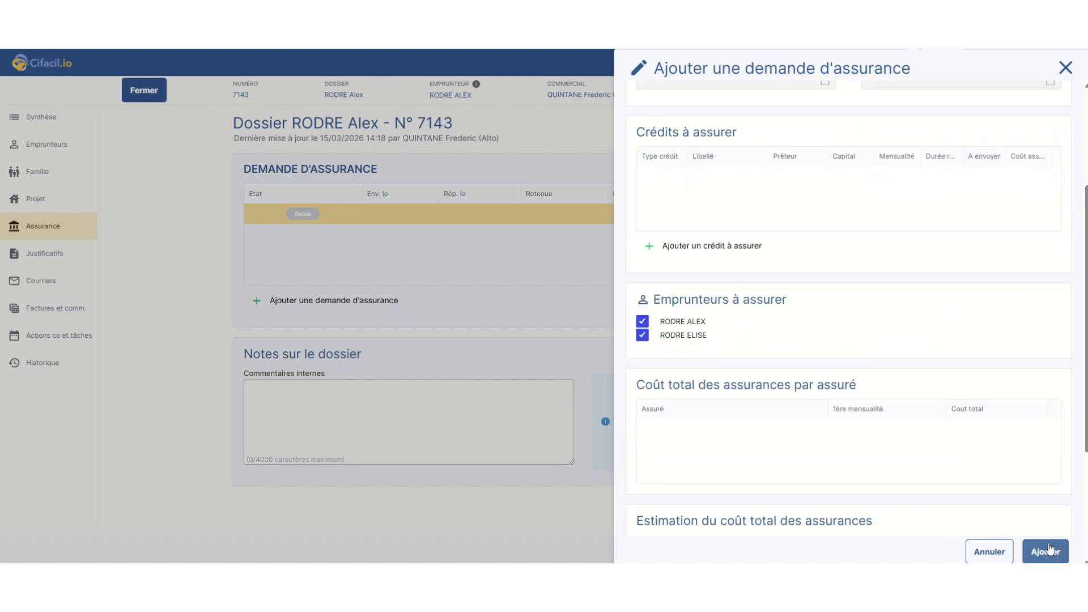
{"action": "left_click", "coordinate": [992, 551]}
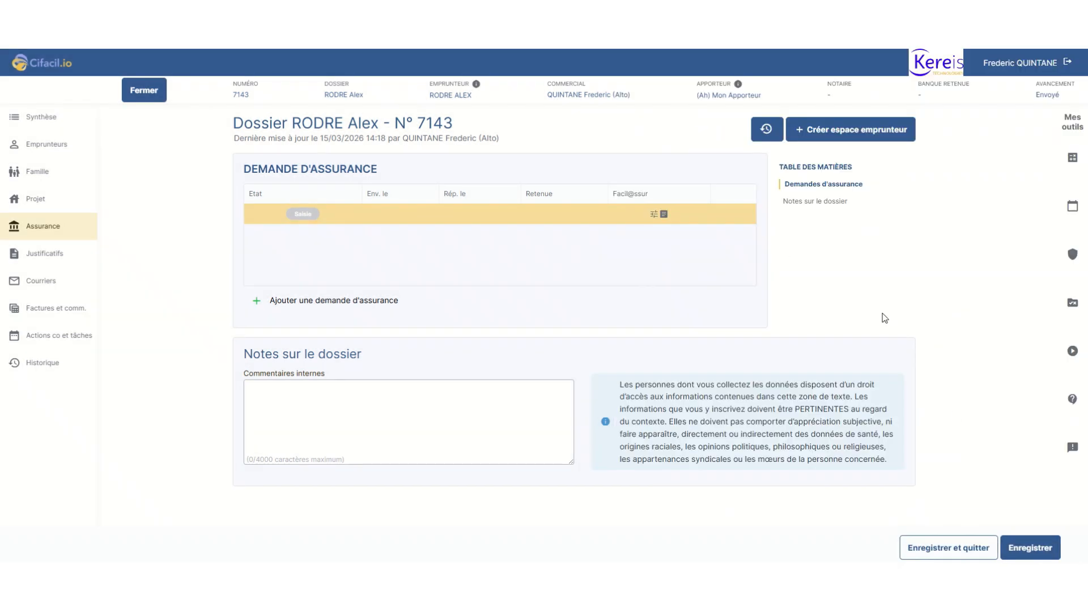
Open the existing insurance request and review its Résidence principale credit, including the repayment tiers and insurances
{"action": "left_click", "coordinate": [461, 218]}
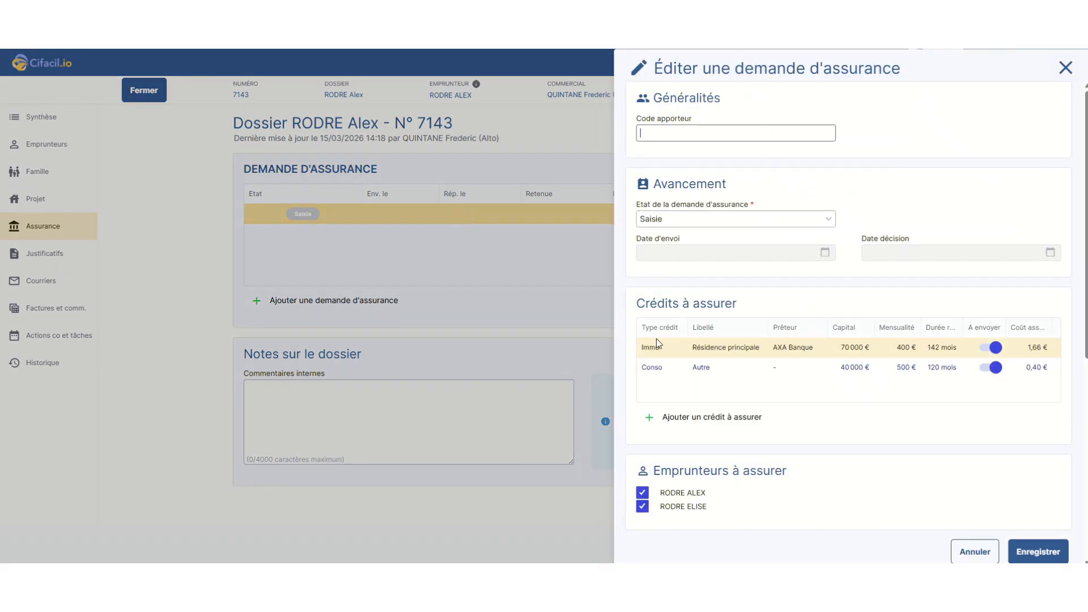
{"action": "left_click", "coordinate": [766, 352]}
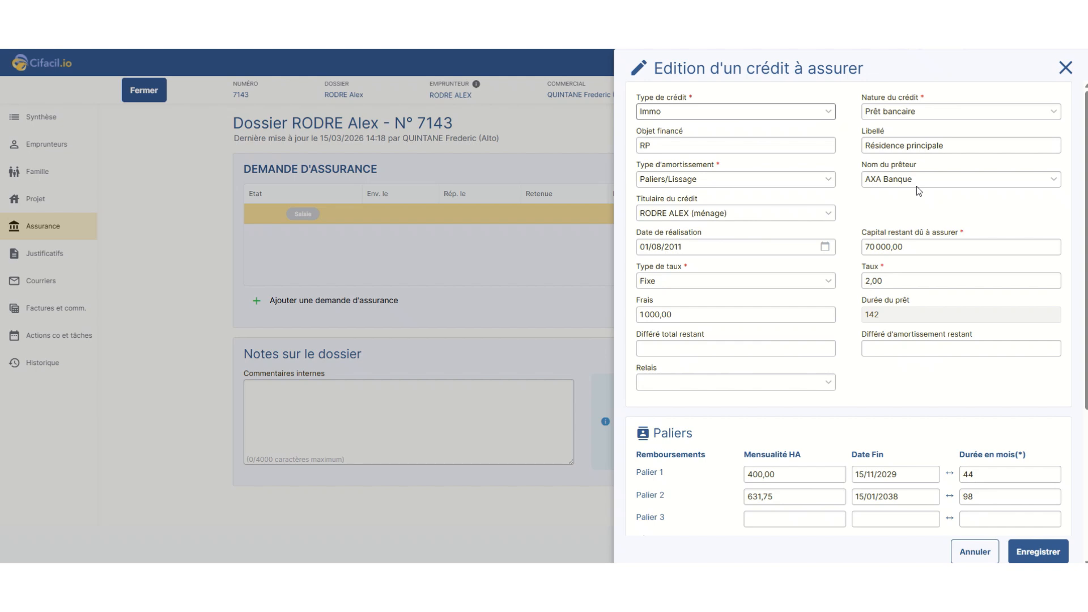
{"action": "scroll", "coordinate": [916, 185], "scroll_direction": "down", "scroll_amount": 2}
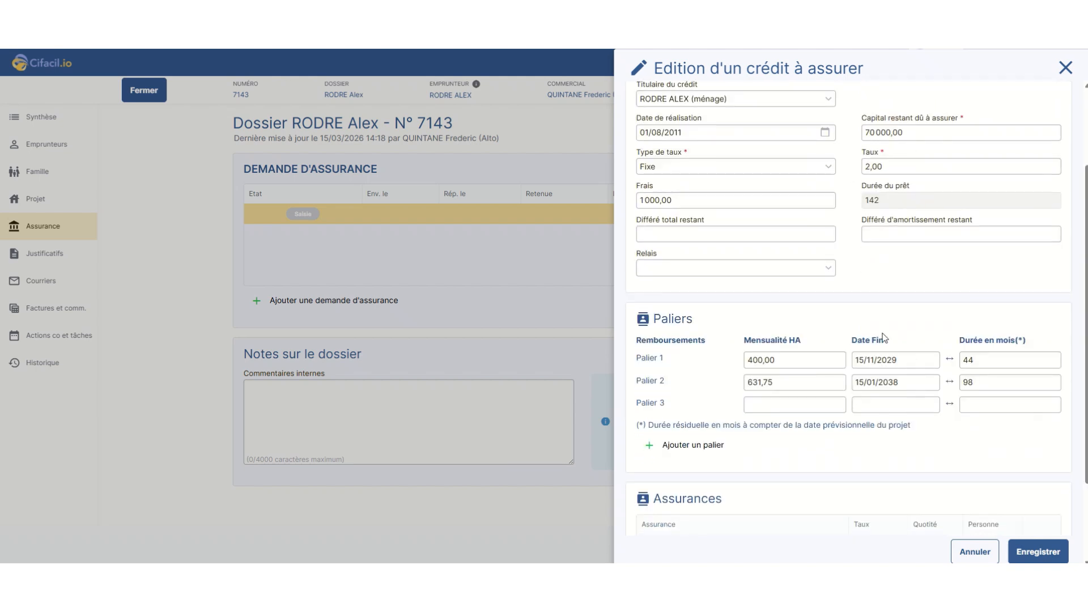
{"action": "scroll", "coordinate": [848, 420], "scroll_direction": "down", "scroll_amount": 2}
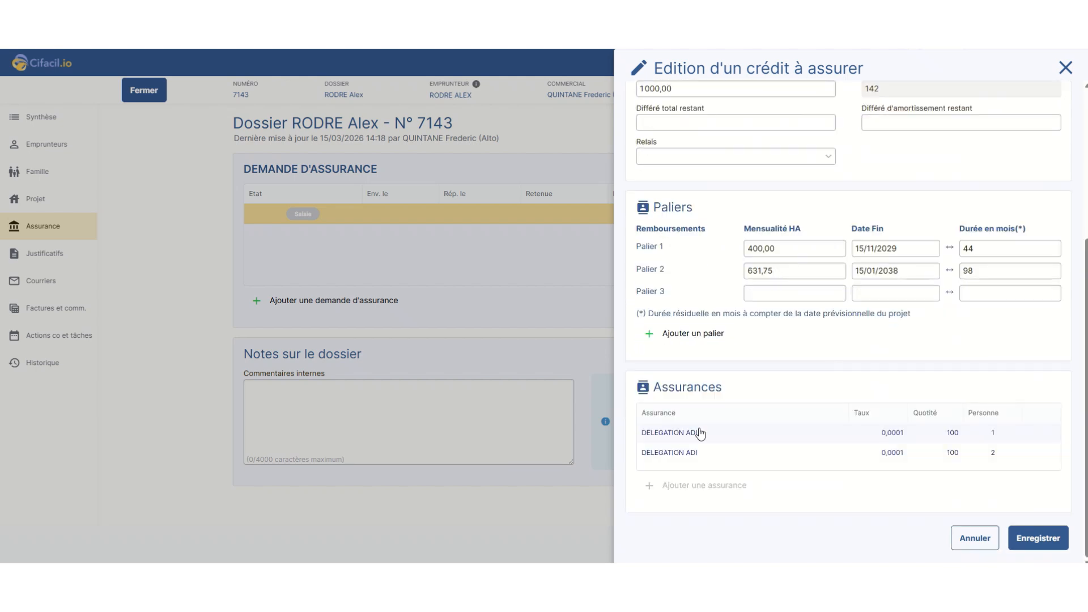
View the first borrower's DELEGATION ADI insurance contract on this credit and close it without changes
{"action": "left_click", "coordinate": [735, 439]}
{"action": "double_click", "coordinate": [734, 439]}
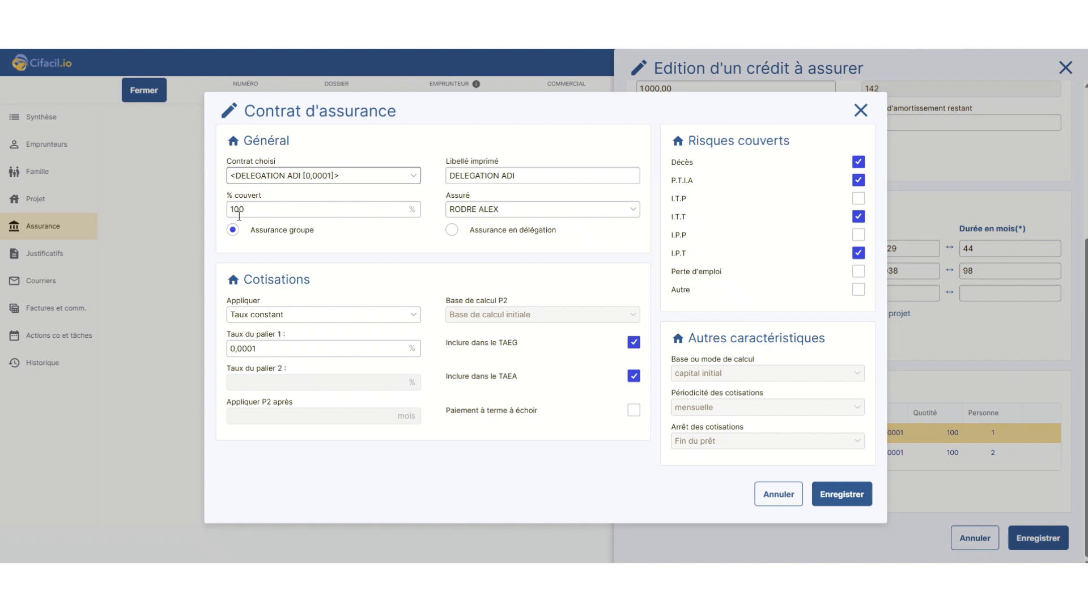
{"action": "left_click", "coordinate": [860, 111]}
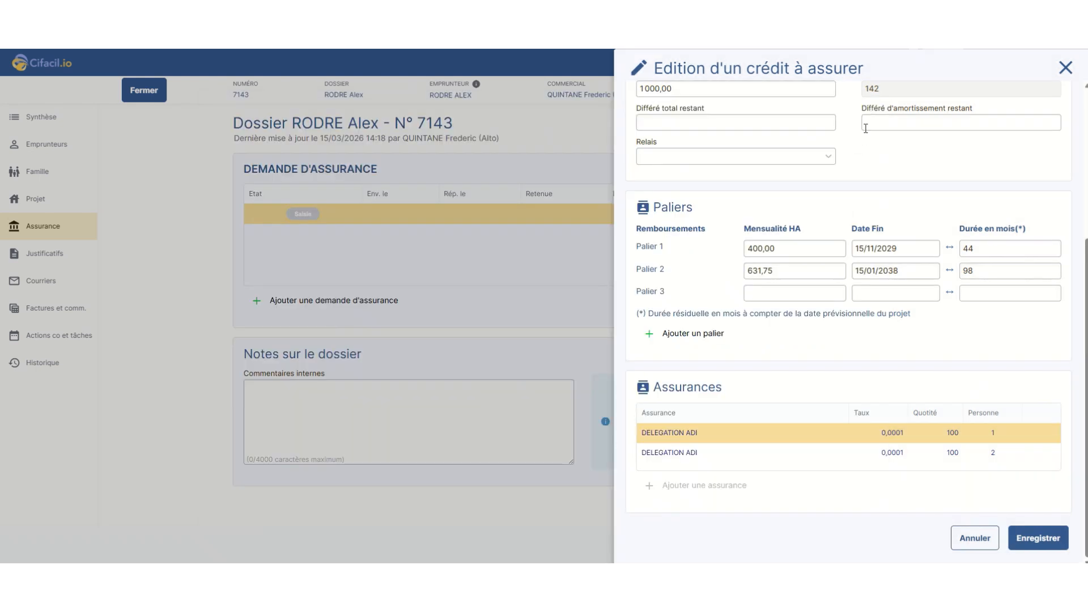
Save the credit and the insurance request, and obtain the Facil@ssur rates for both insured borrowers
{"action": "left_click", "coordinate": [1049, 538]}
{"action": "left_click", "coordinate": [1049, 541]}
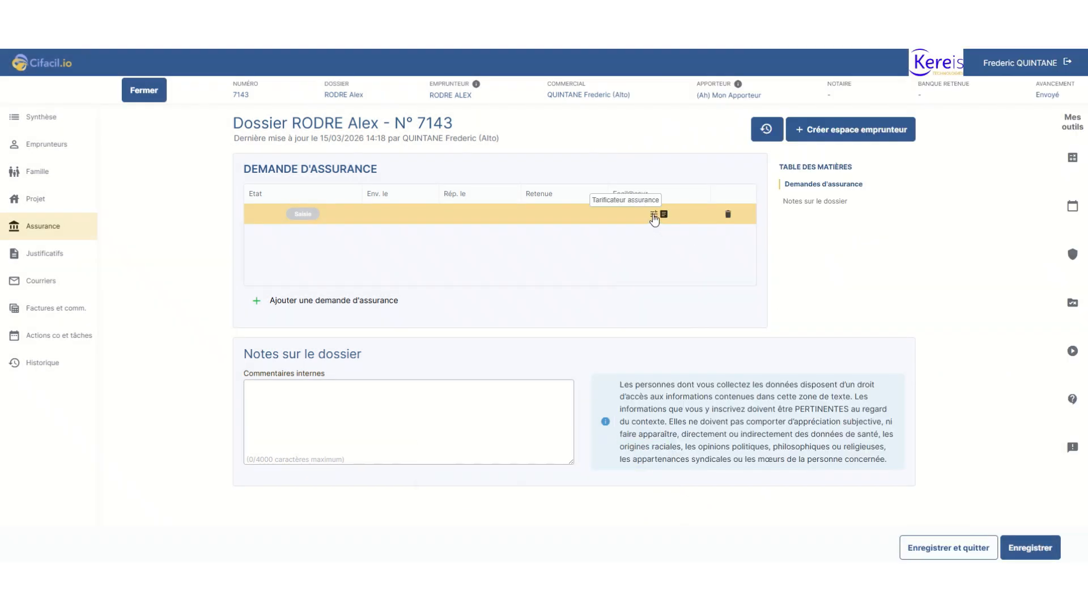
{"action": "left_click", "coordinate": [653, 218]}
{"action": "left_click", "coordinate": [405, 463]}
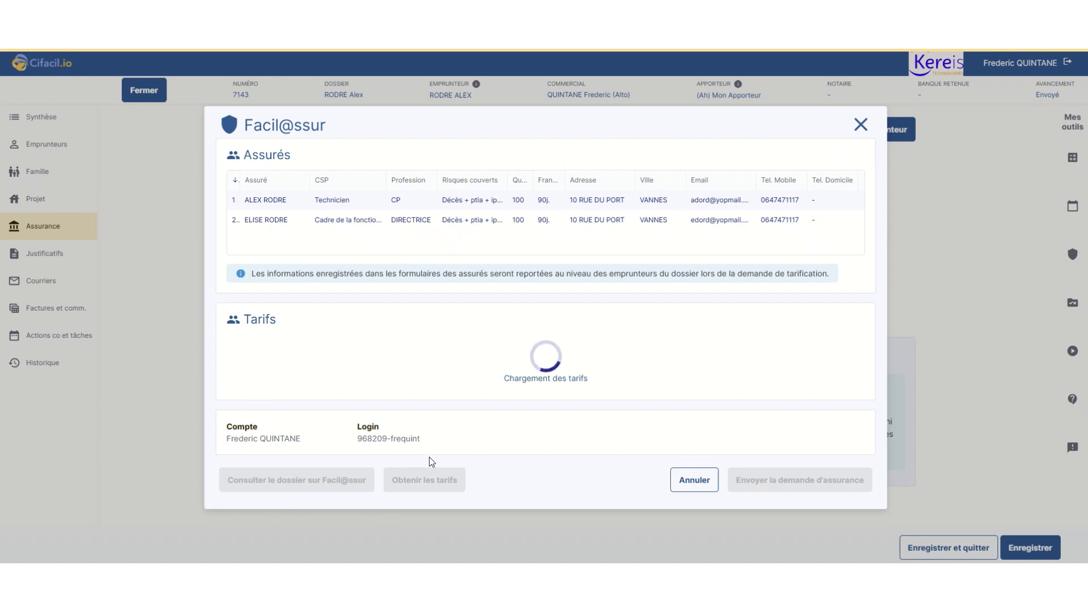
Try to send the insurance request with the first insured's GENERALI - 7357 contract selected, and close the Facil@ssur pricing
{"action": "left_click", "coordinate": [237, 379]}
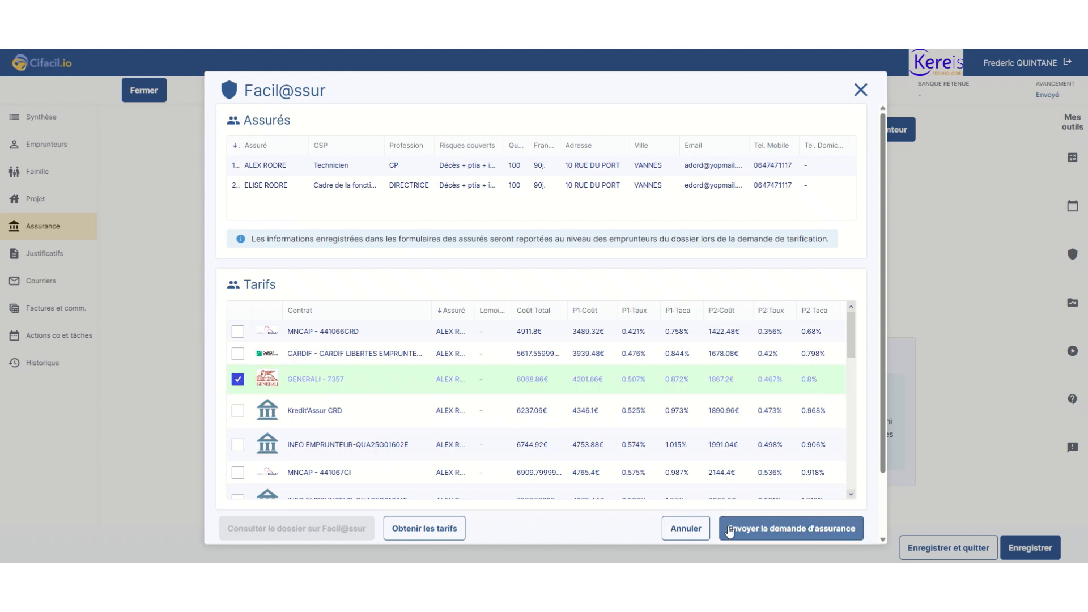
{"action": "left_click", "coordinate": [804, 528]}
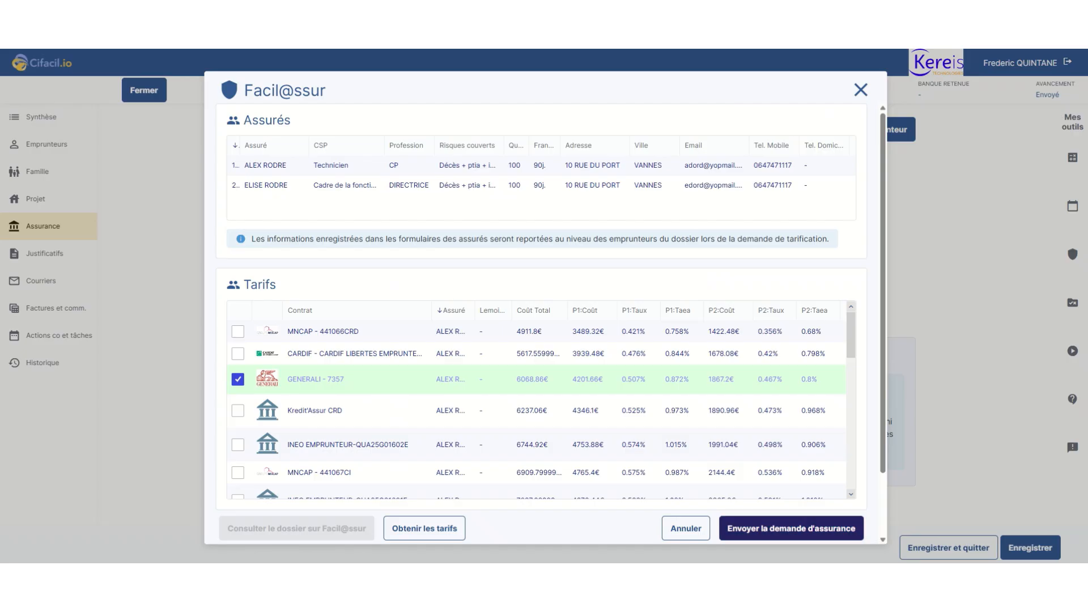
{"action": "left_click", "coordinate": [860, 90]}
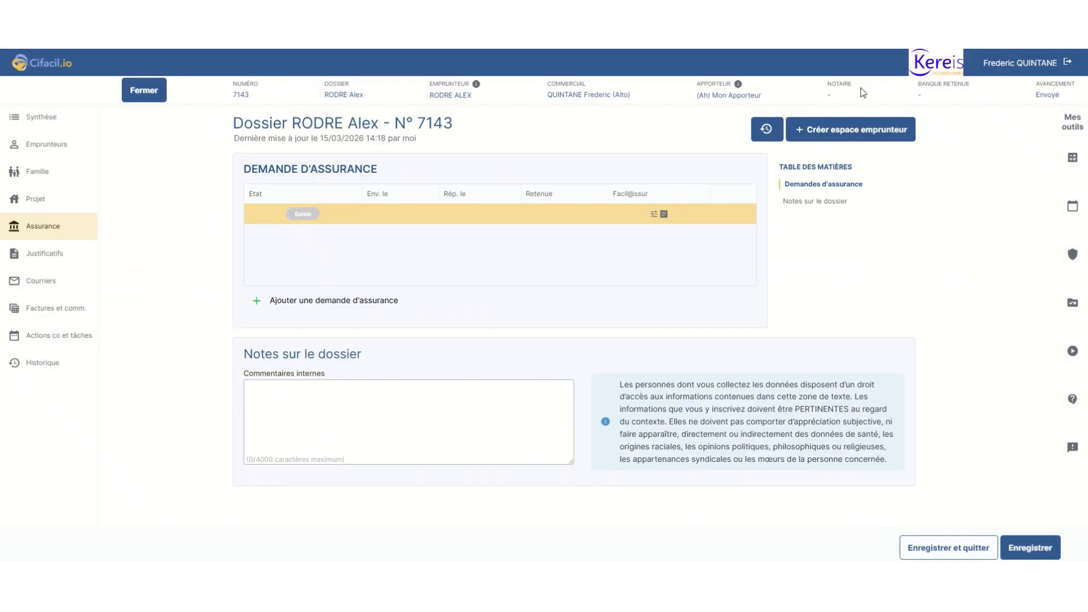
Close the current dossier and open the SO IMMO dossier whose retained bank is BANQUEKEREIS for editing
{"action": "left_click", "coordinate": [152, 94]}
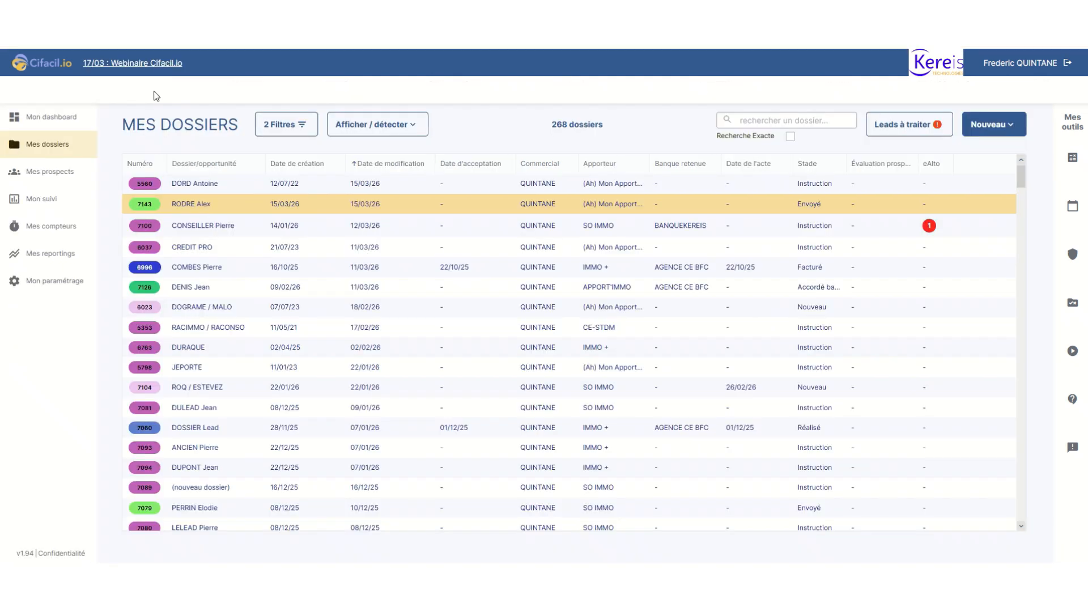
{"action": "right_click", "coordinate": [224, 226]}
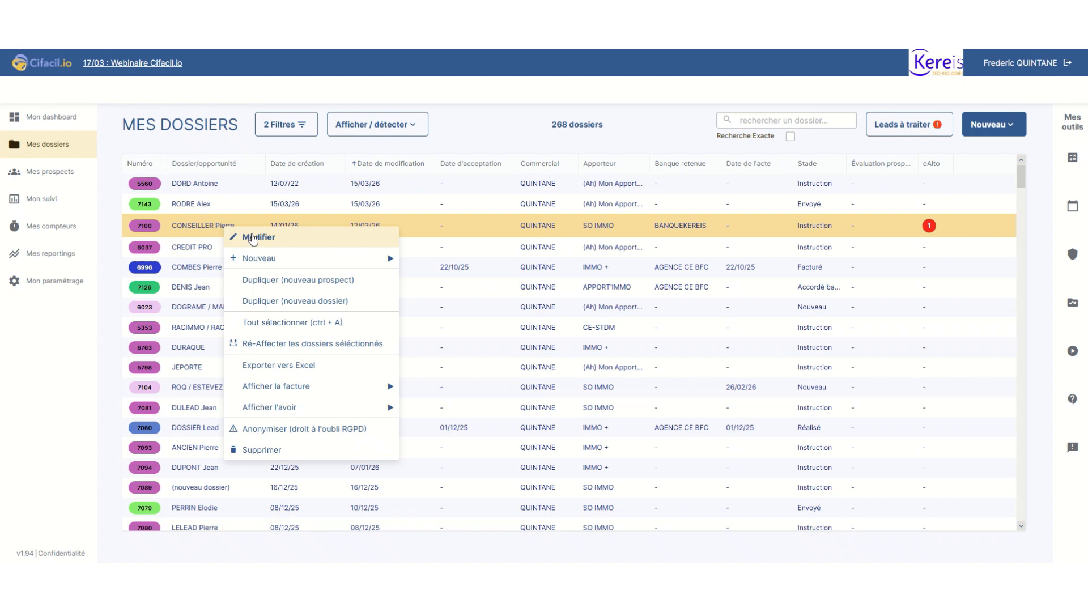
{"action": "left_click", "coordinate": [252, 238]}
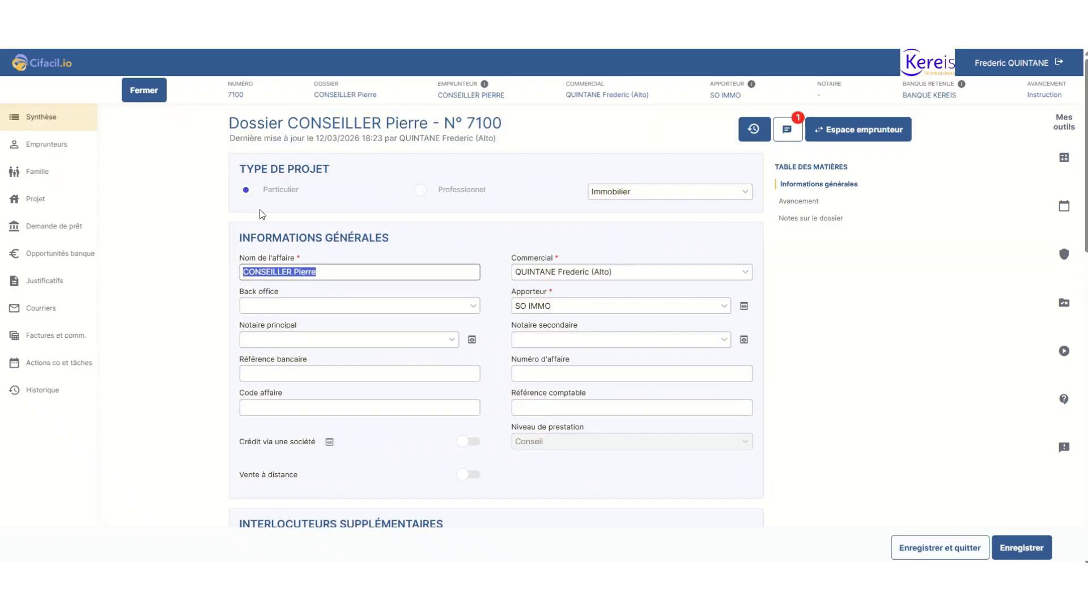
Try to change the dossier's project type to Assurance seule, reading the conditions for dossiers with active loan requests
{"action": "left_click", "coordinate": [611, 193]}
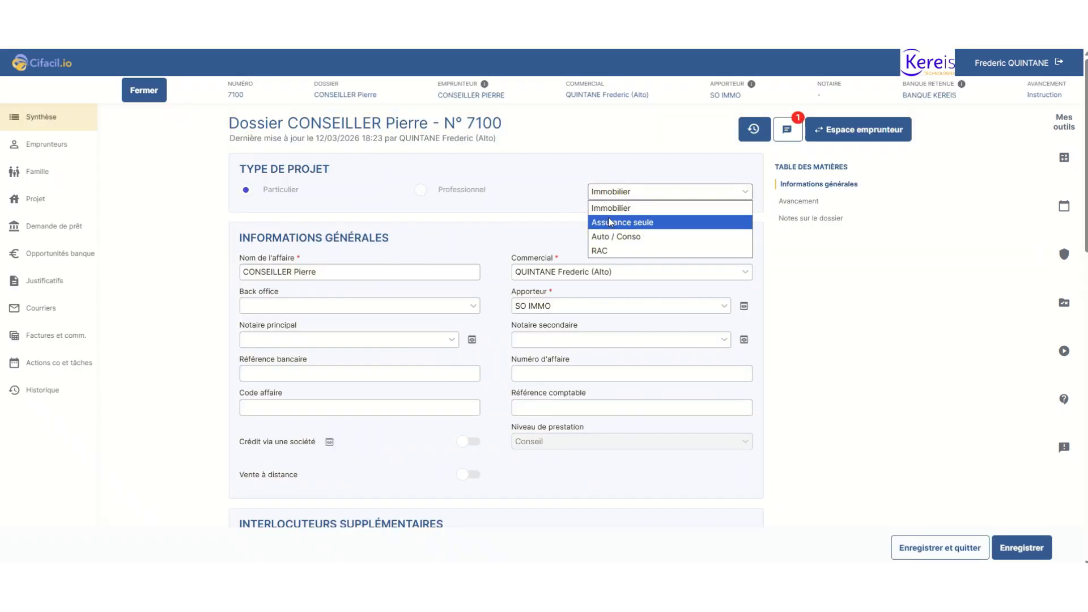
{"action": "left_click", "coordinate": [610, 222]}
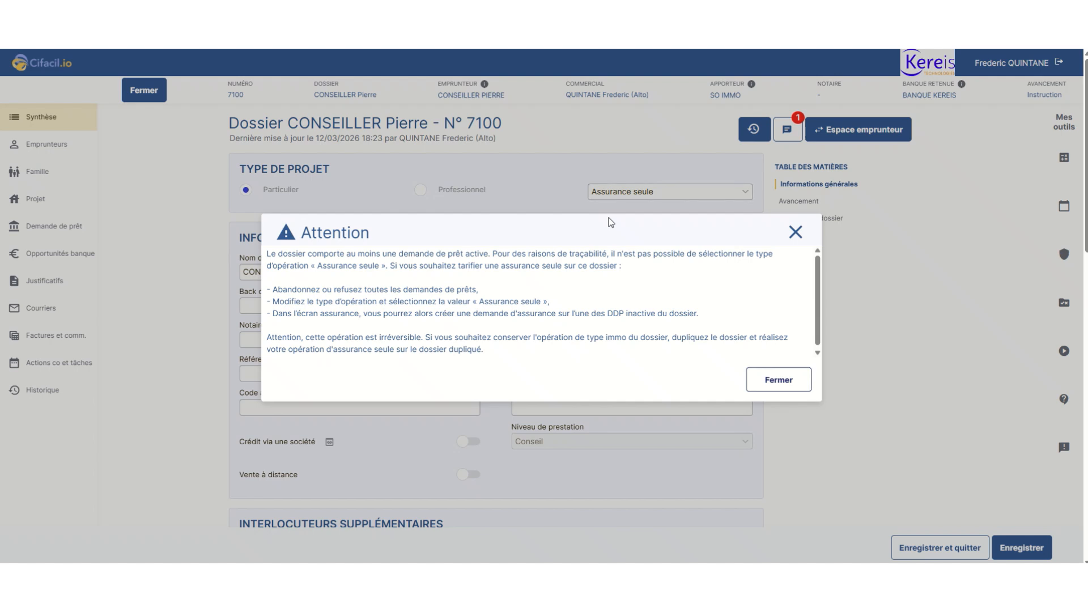
{"action": "left_click_drag", "start_coordinate": [270, 287], "coordinate": [482, 290]}
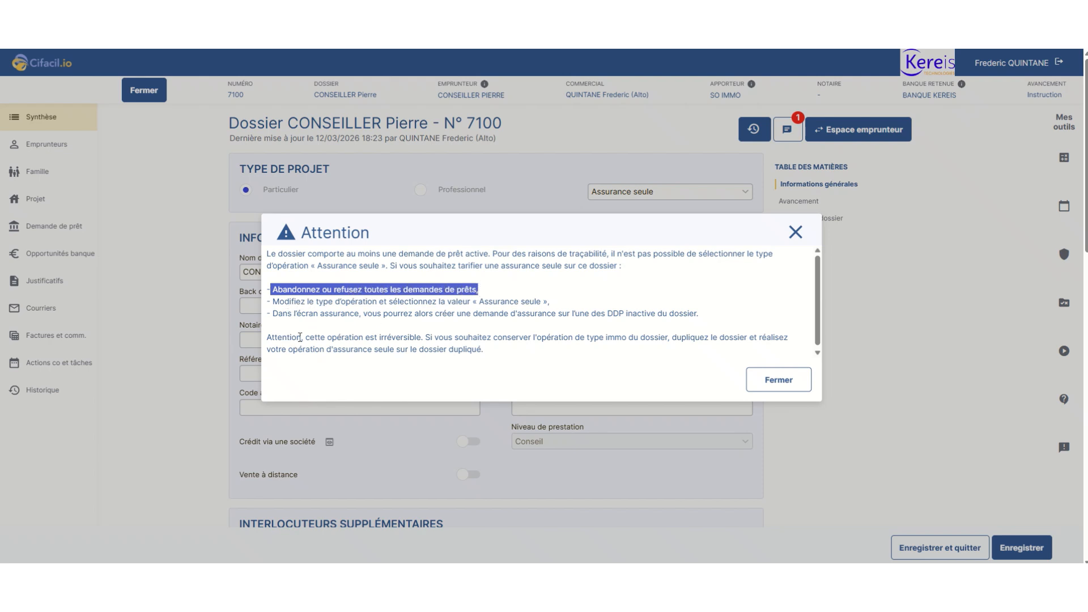
{"action": "left_click_drag", "start_coordinate": [305, 336], "coordinate": [423, 339]}
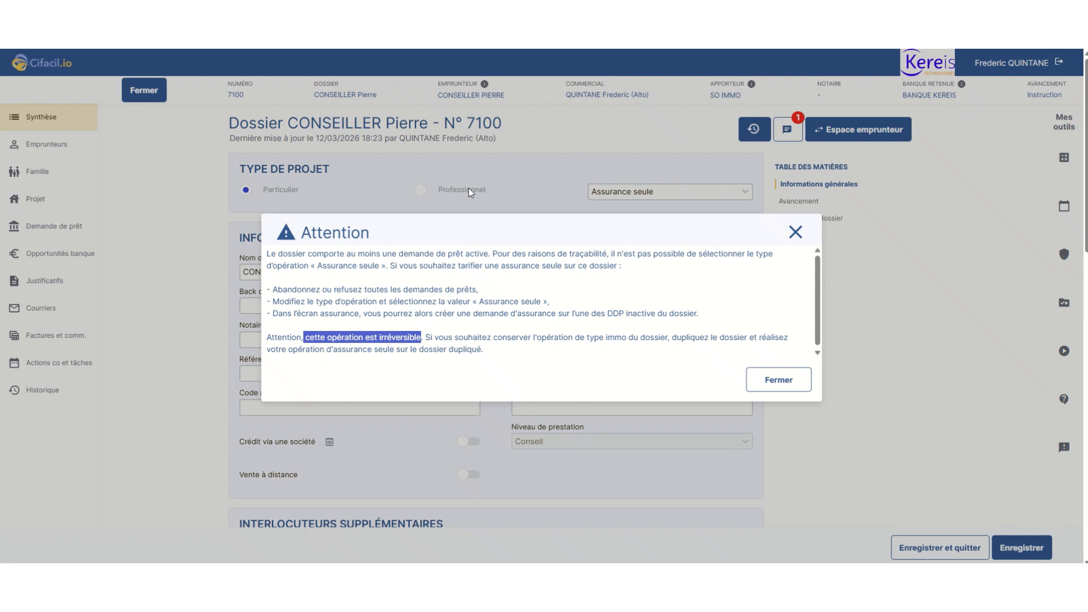
{"action": "left_click", "coordinate": [796, 232]}
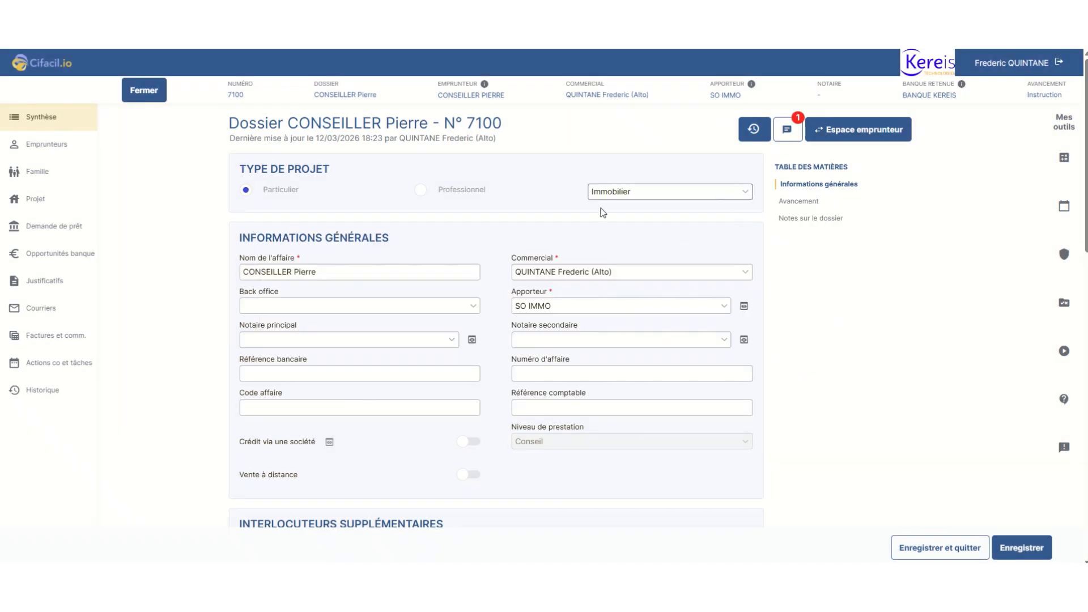
Close the BANQUEKEREIS dossier and duplicate it as a new prospect
{"action": "left_click", "coordinate": [141, 95]}
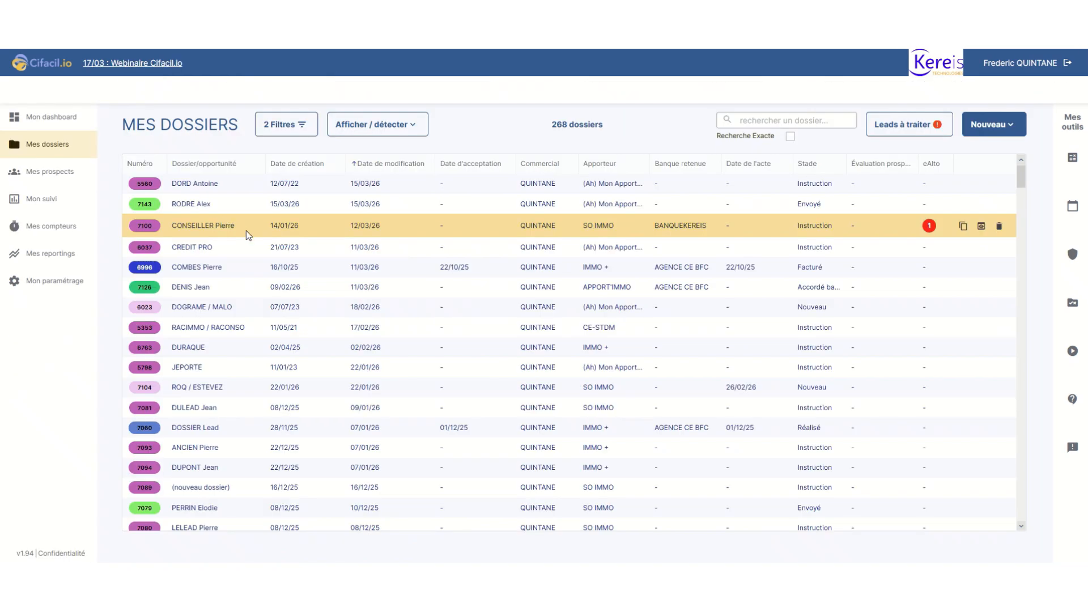
{"action": "right_click", "coordinate": [246, 230]}
{"action": "left_click", "coordinate": [270, 281]}
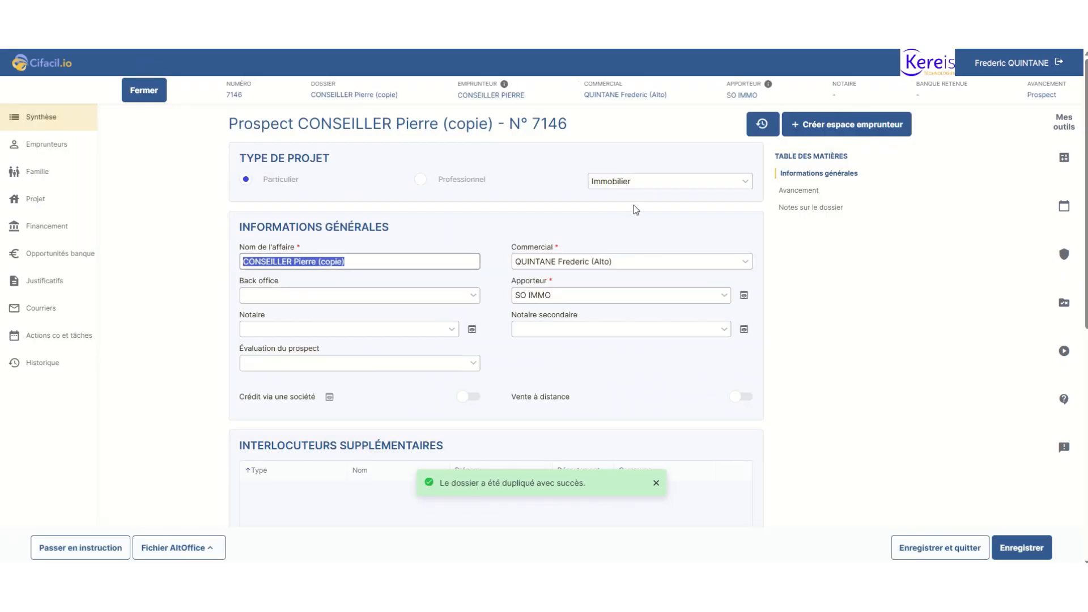
View the project types available for the duplicated prospect, including Assurance seule, and close it to return to the dossier list
{"action": "left_click", "coordinate": [635, 185]}
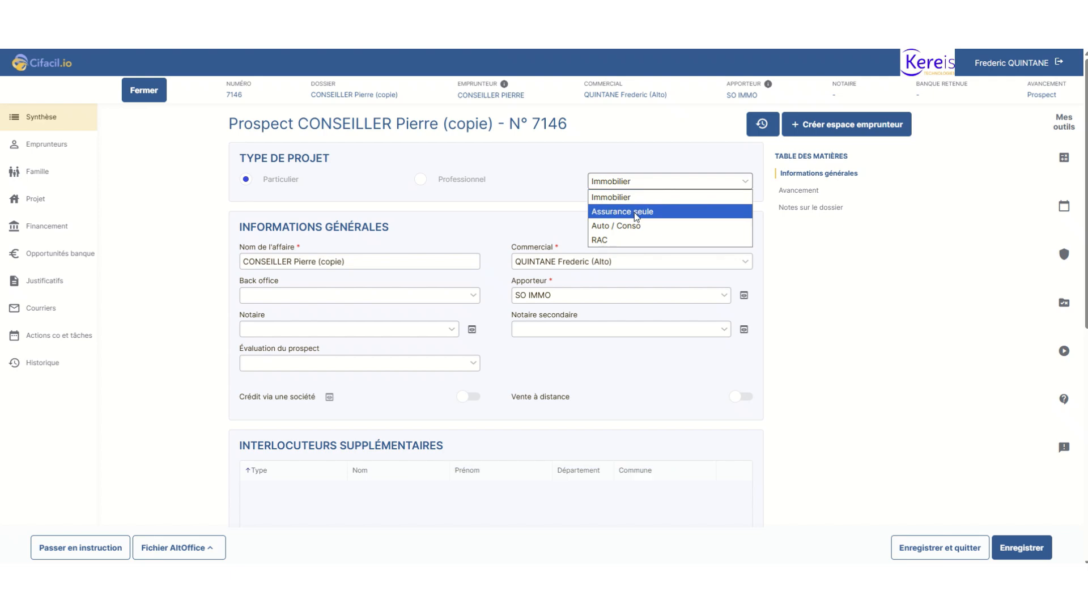
{"action": "left_click", "coordinate": [146, 96]}
{"action": "left_click", "coordinate": [512, 347]}
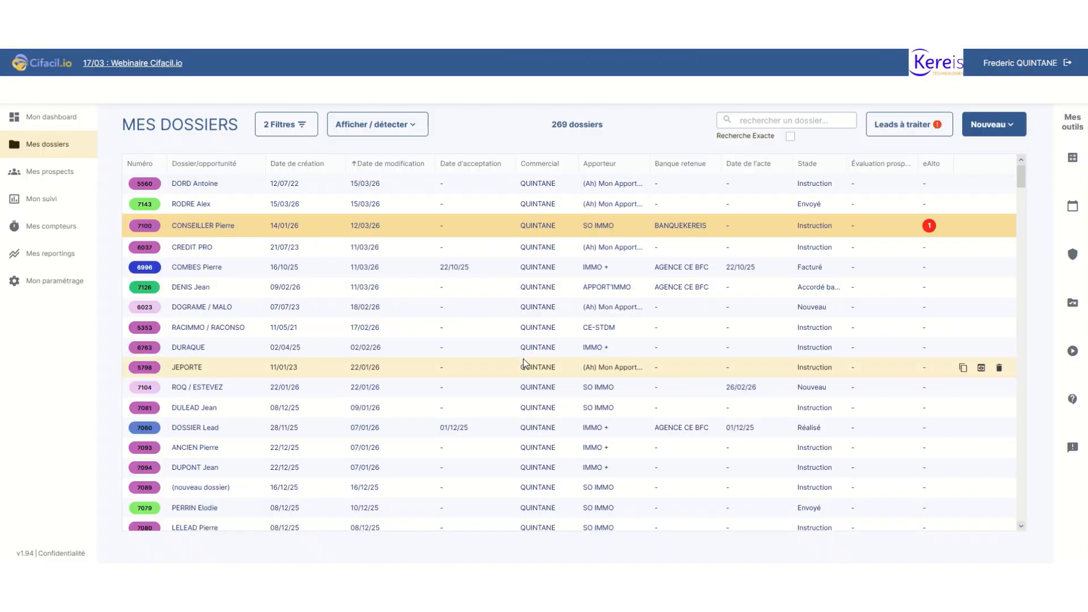